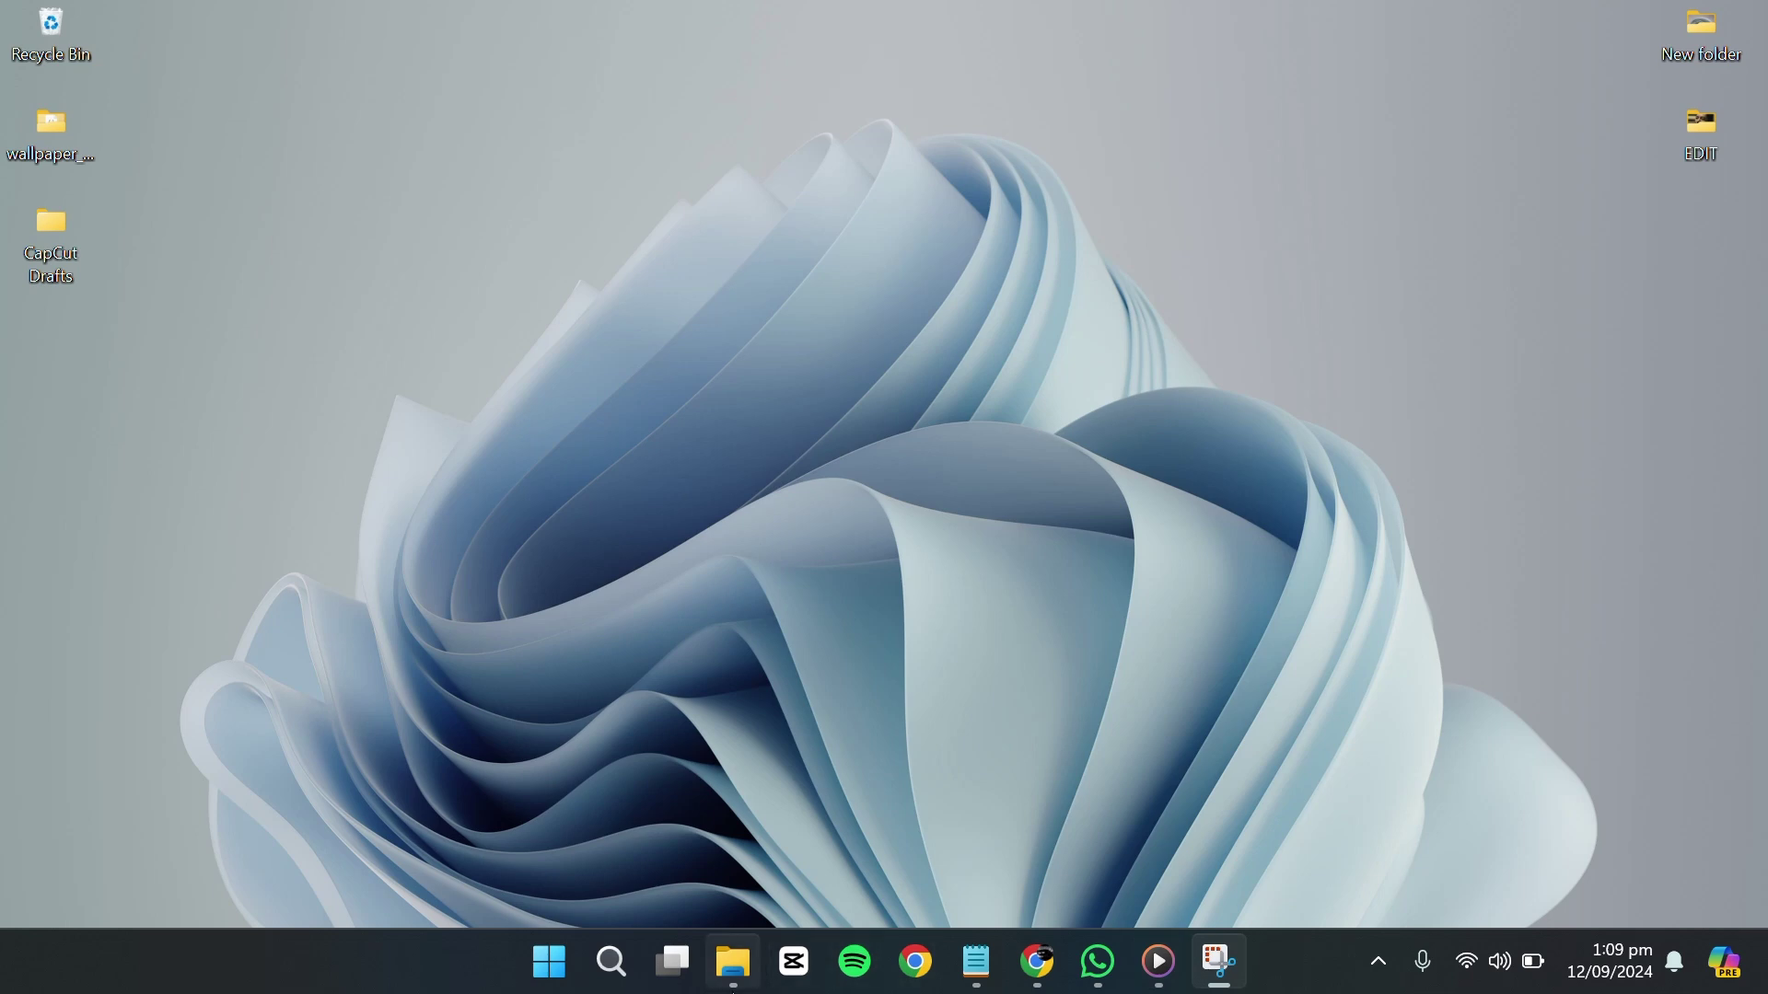
Open CapCut, create a new project and import the Pexels street portrait JPG from the Pictures folder.
click(792, 974)
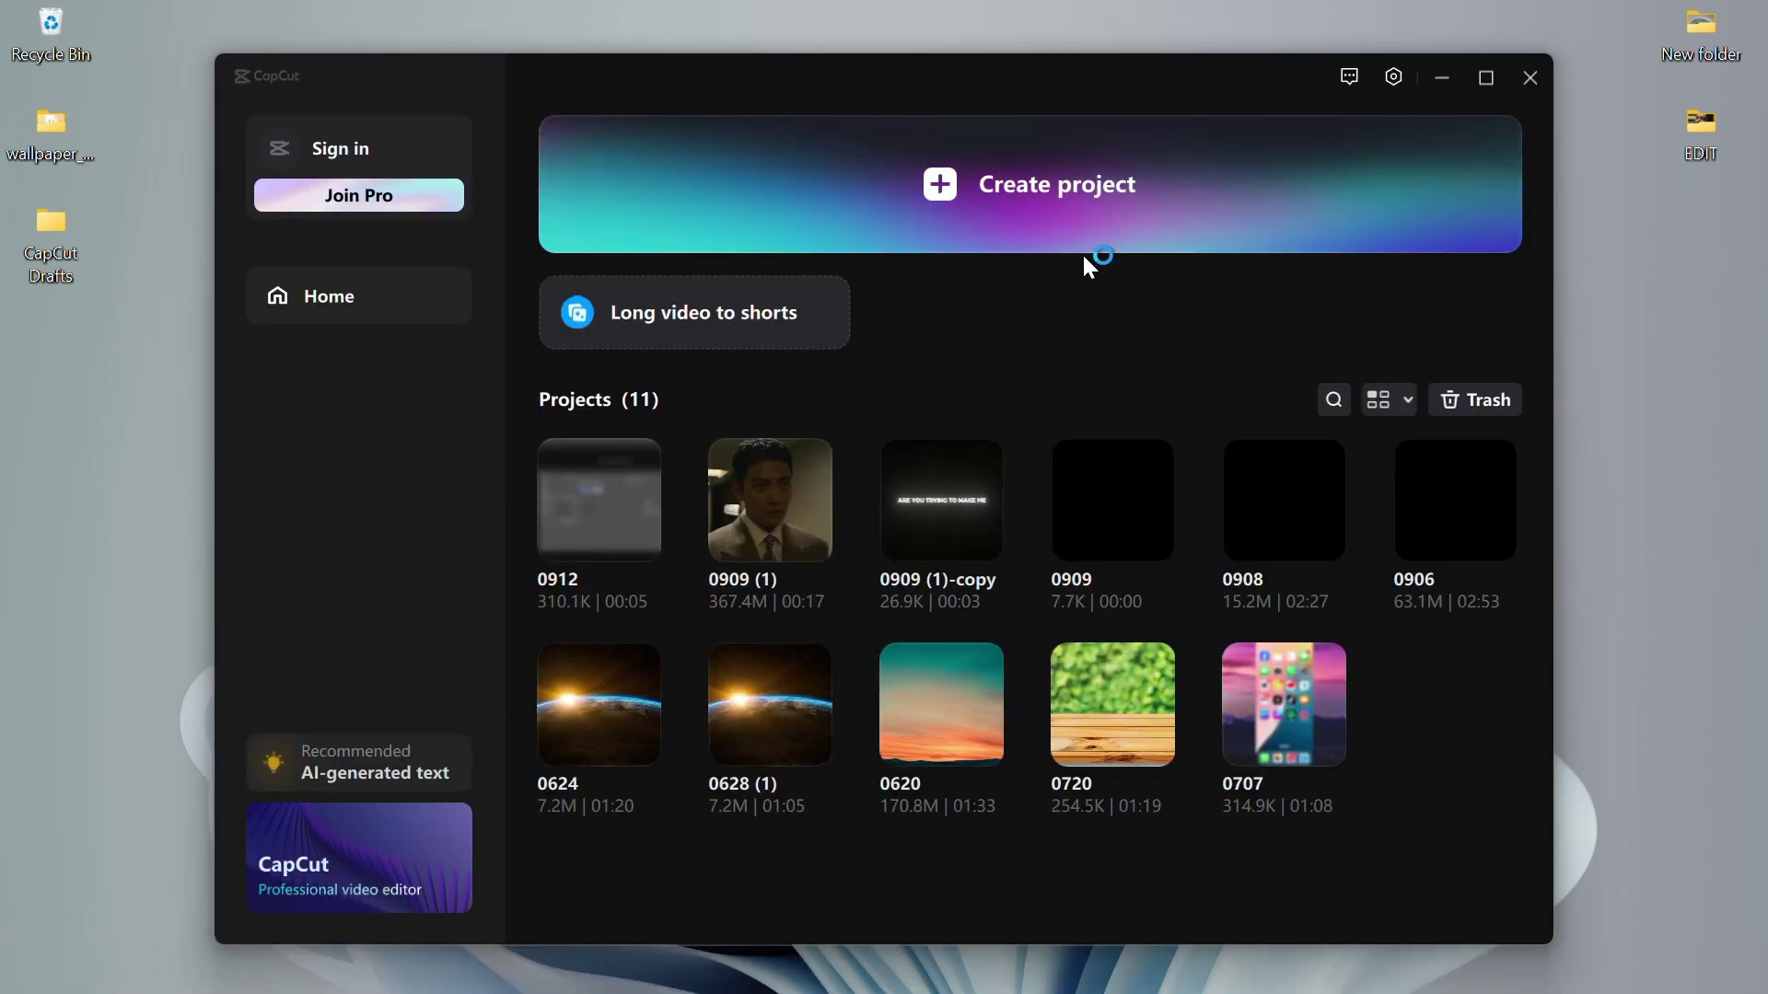
click(1099, 168)
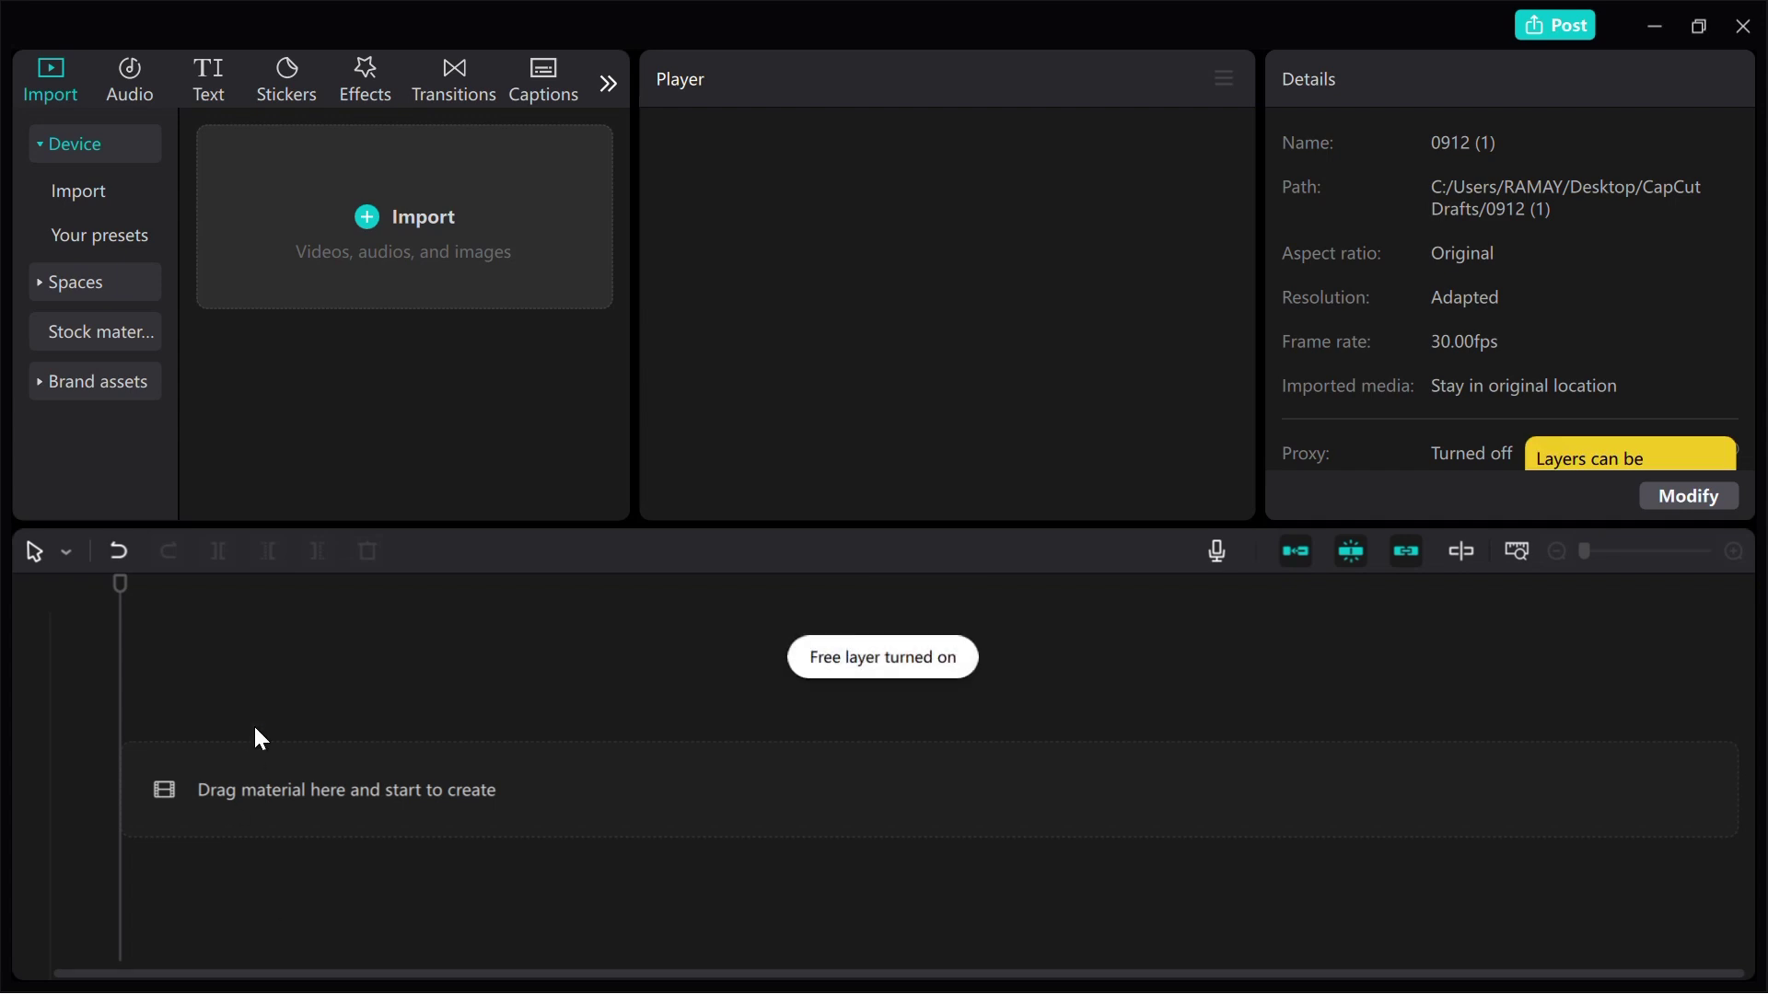
click(333, 248)
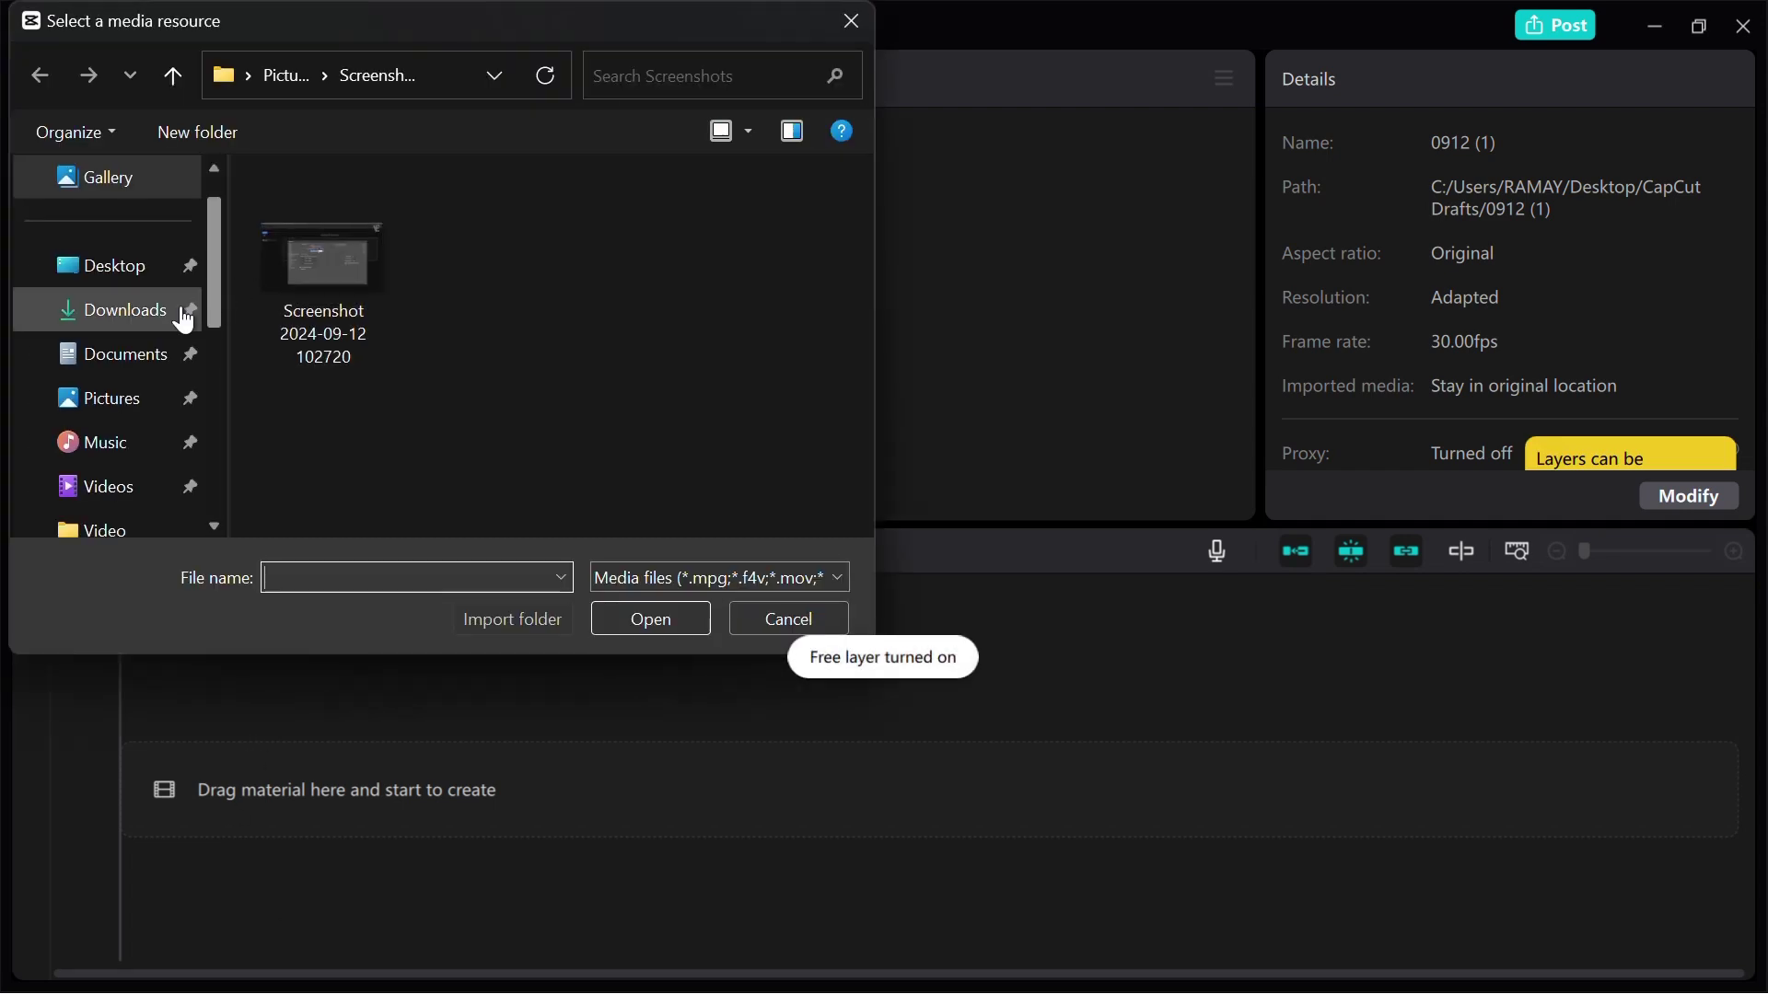
click(94, 401)
double_click(288, 391)
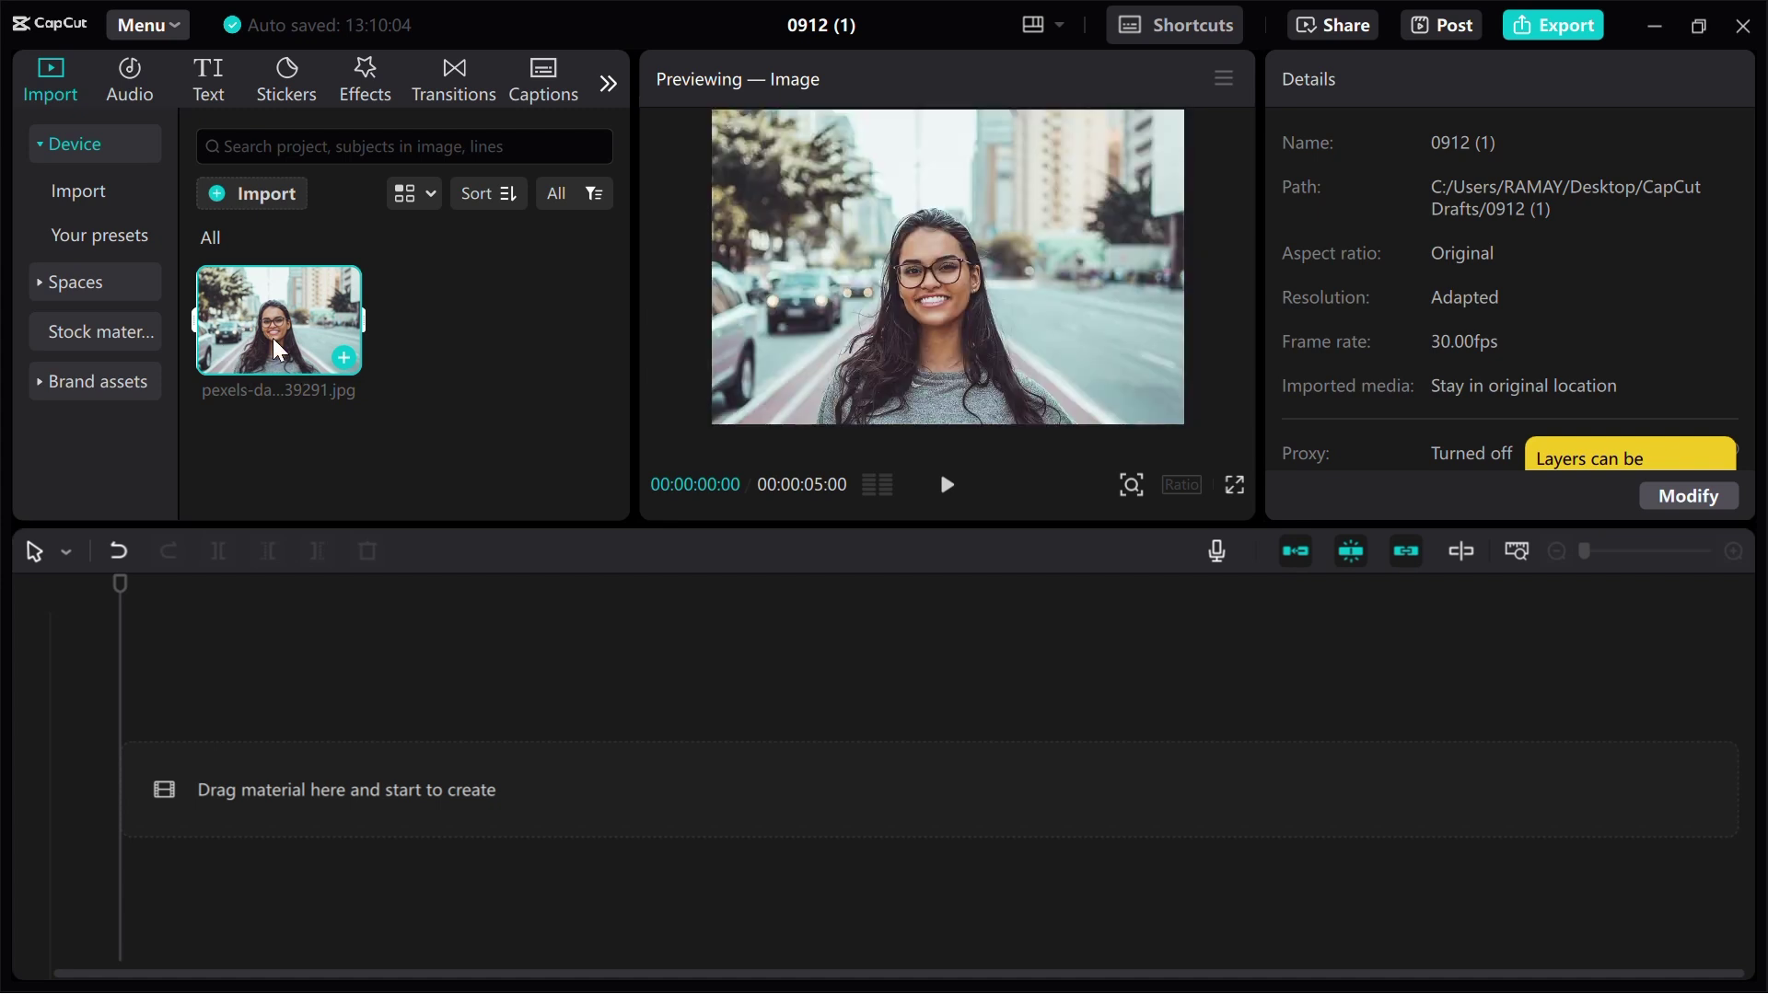
Place the imported portrait photo on the timeline and put the playhead at the start.
drag(273, 340, 267, 775)
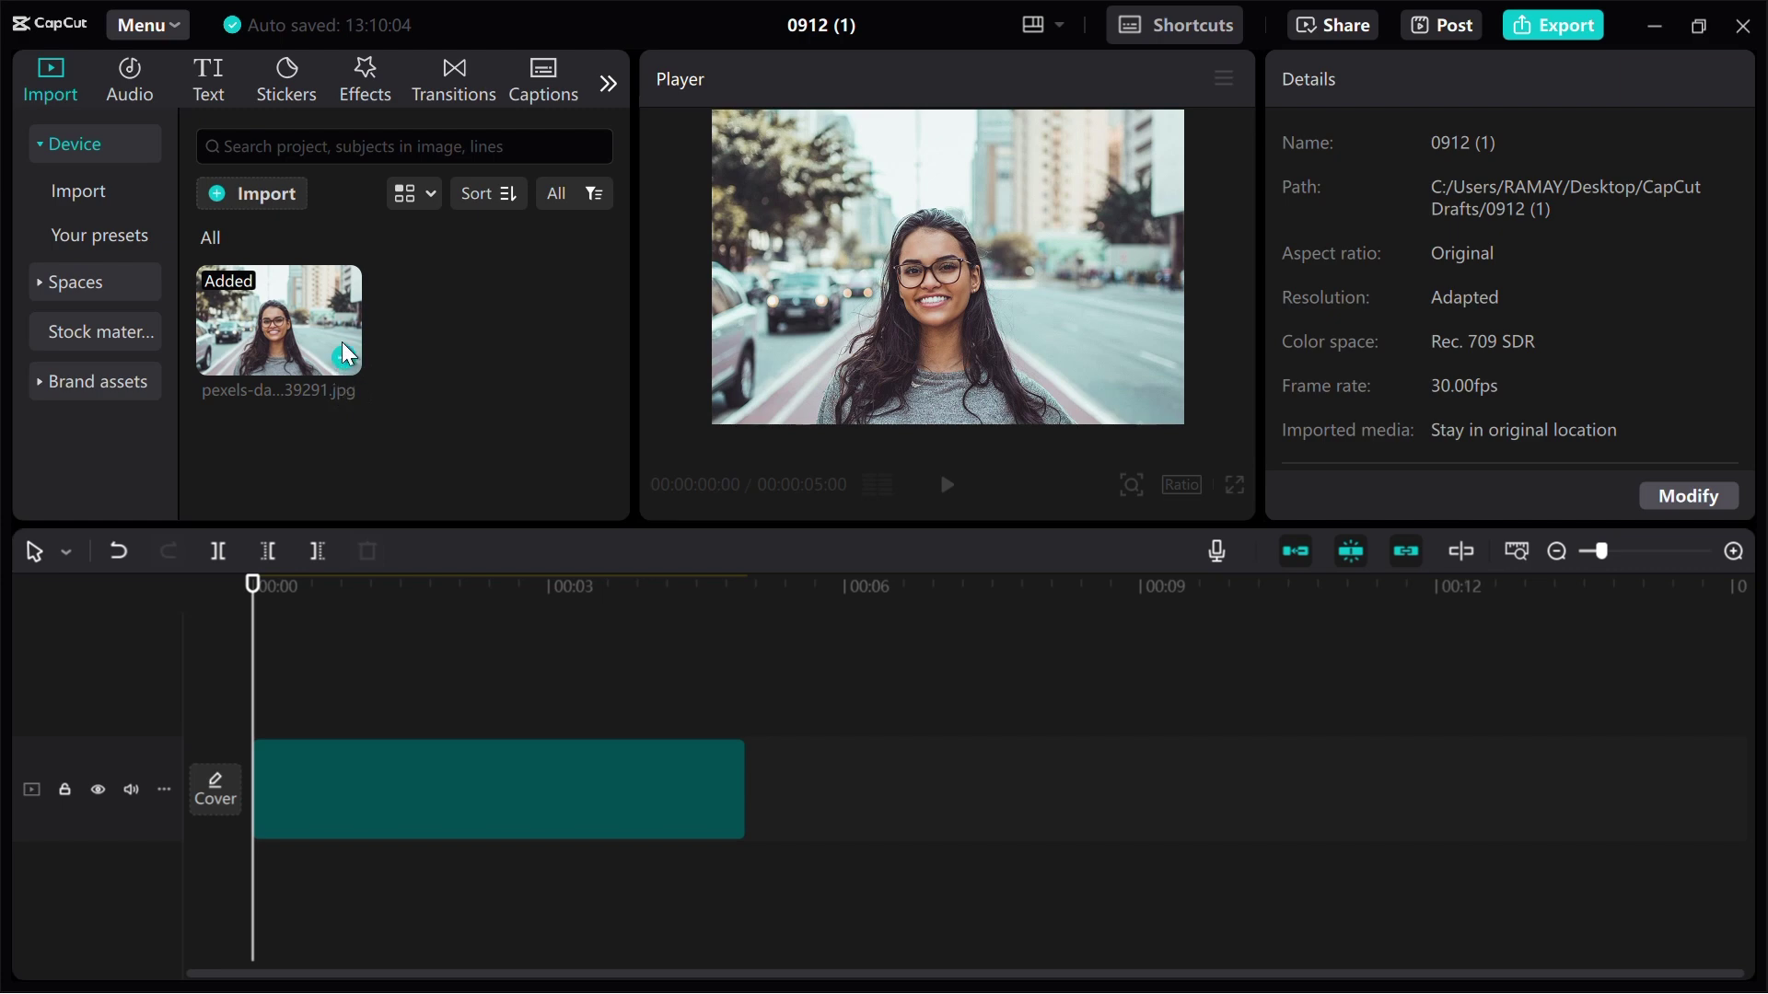
click(316, 690)
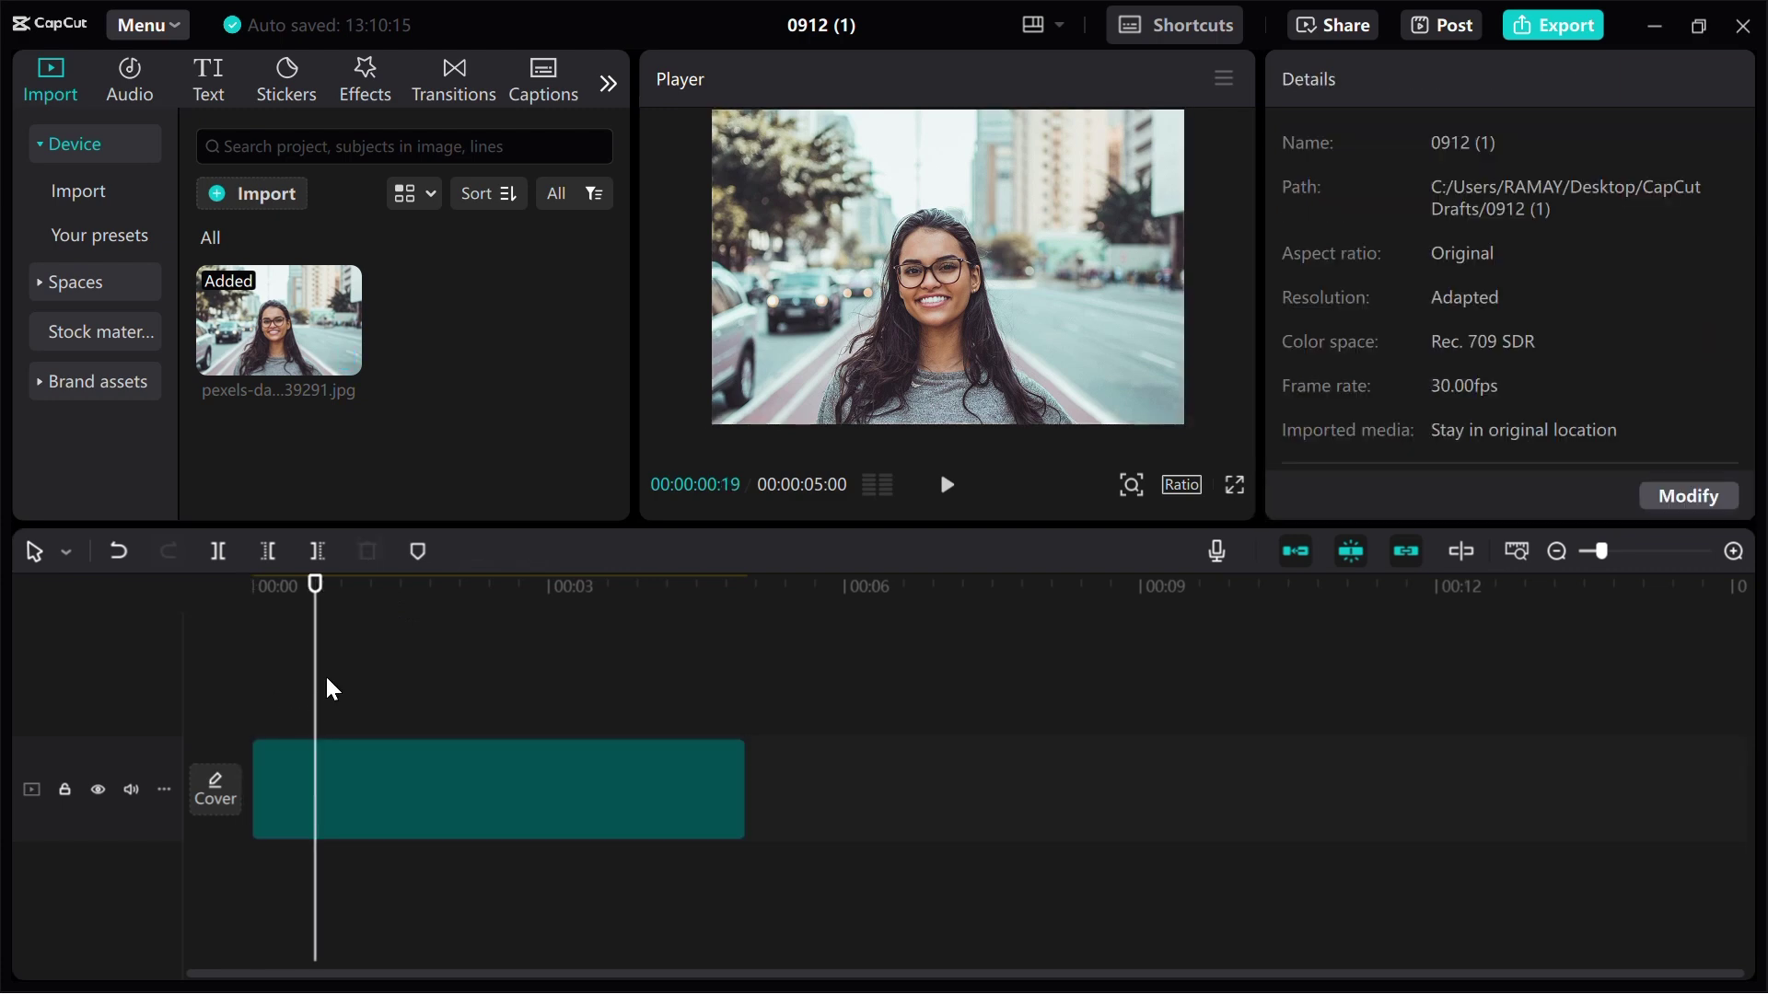
drag(324, 679, 241, 672)
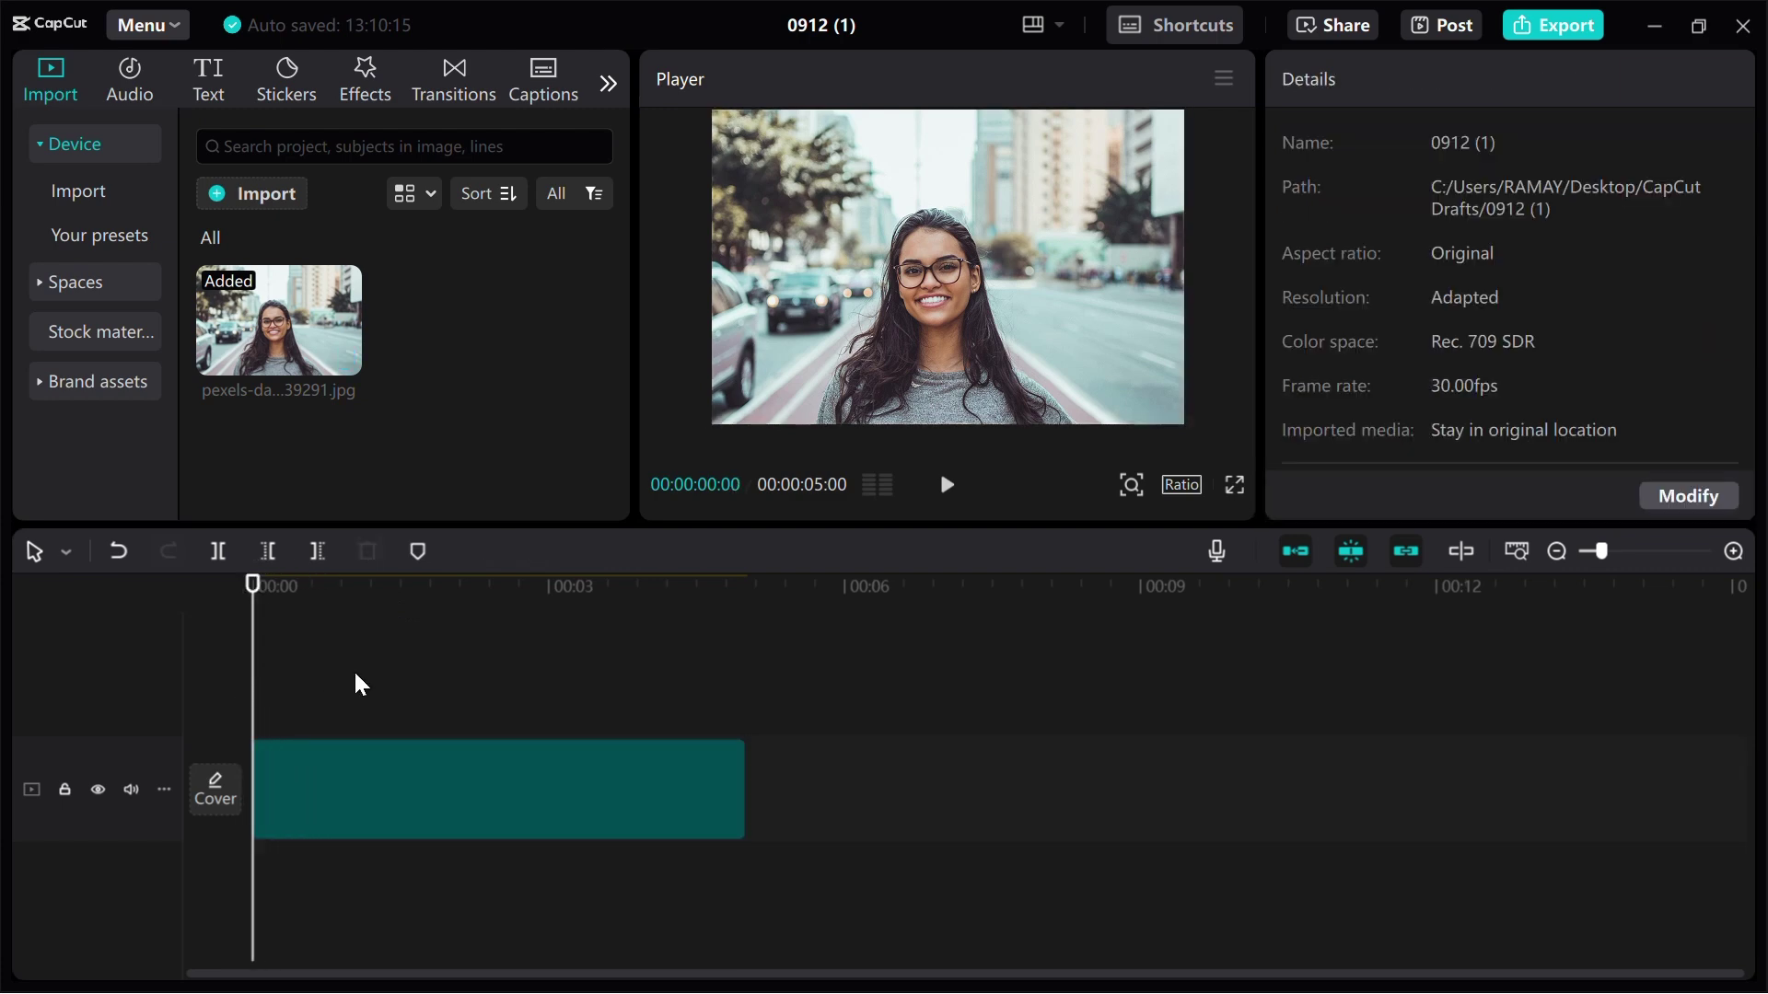
Duplicate the photo clip onto a track above the original, aligning the copy and the playhead with the timeline start.
click(376, 772)
right_click(374, 770)
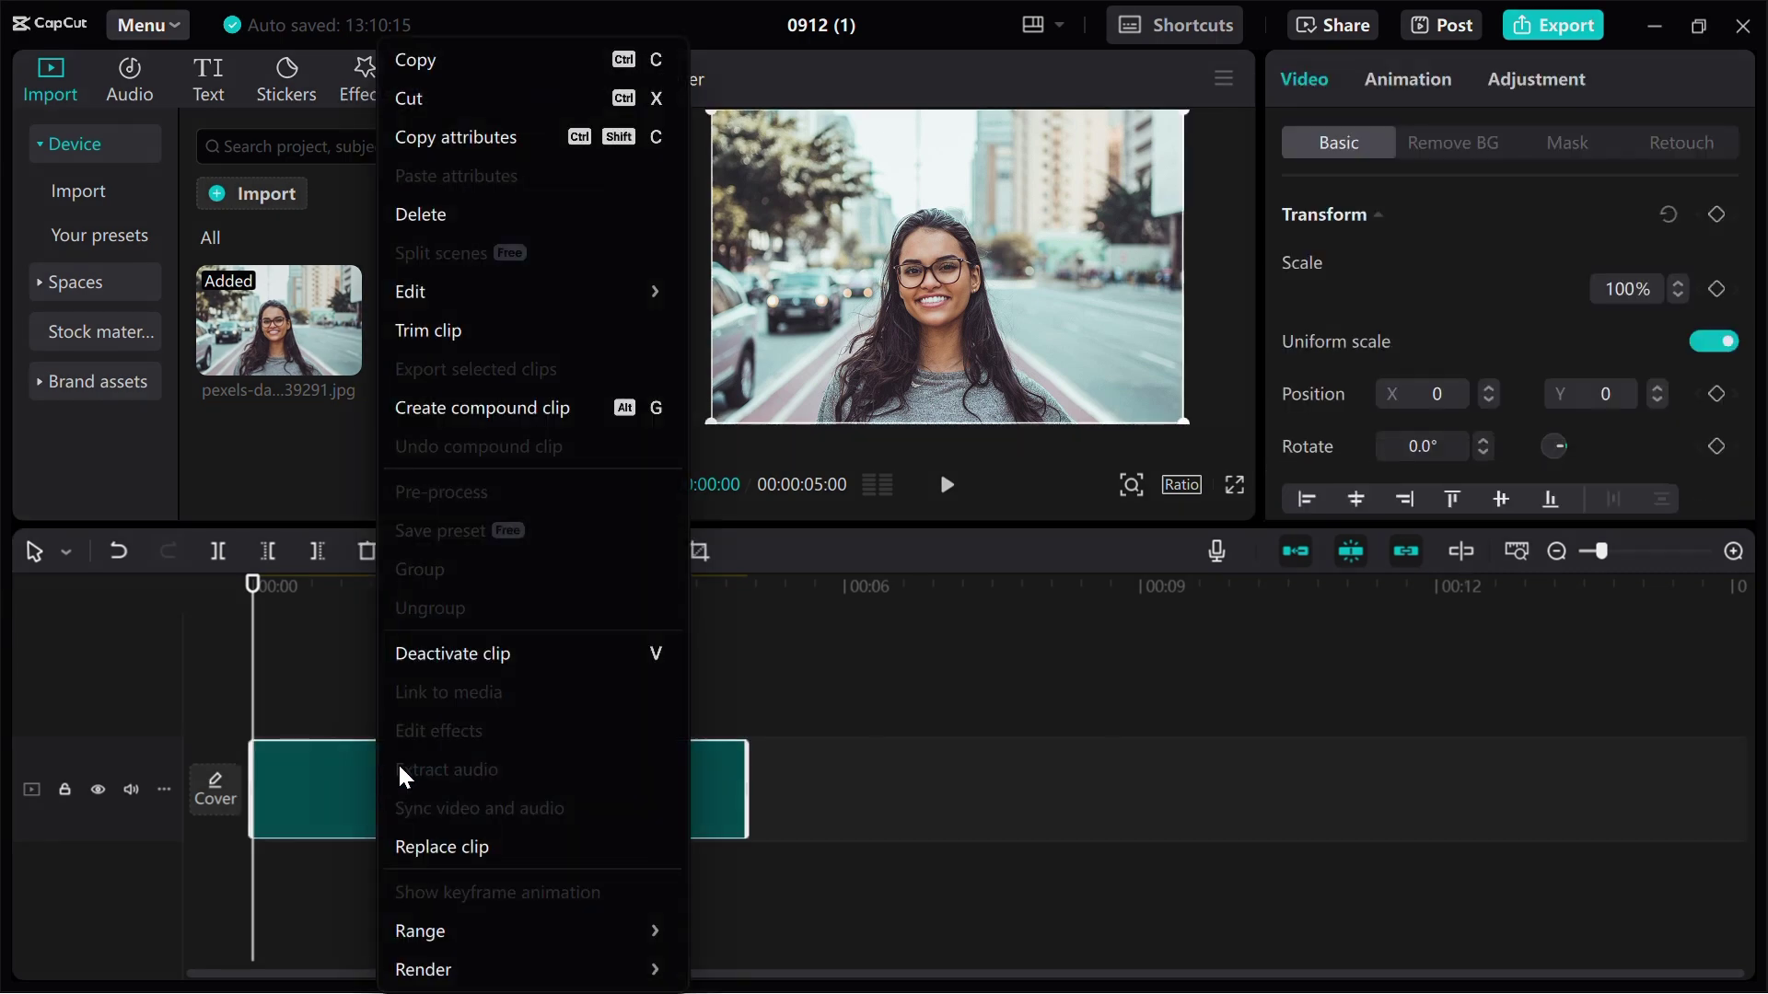
click(482, 61)
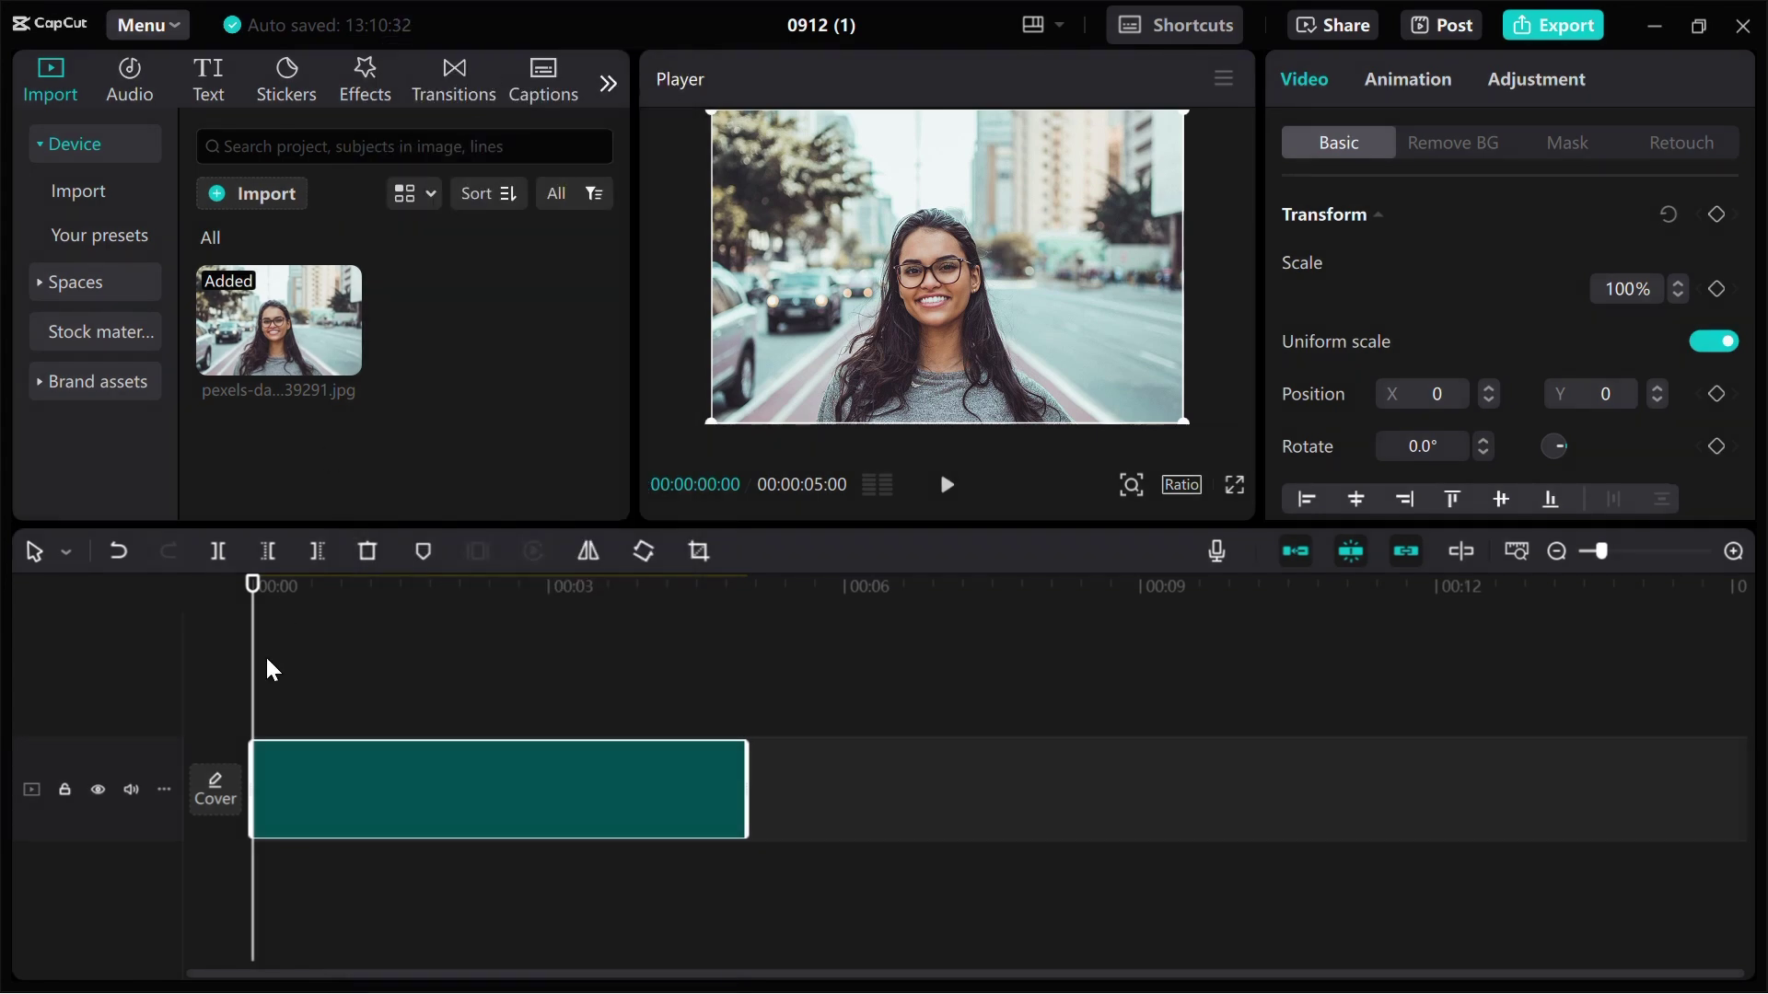
right_click(301, 700)
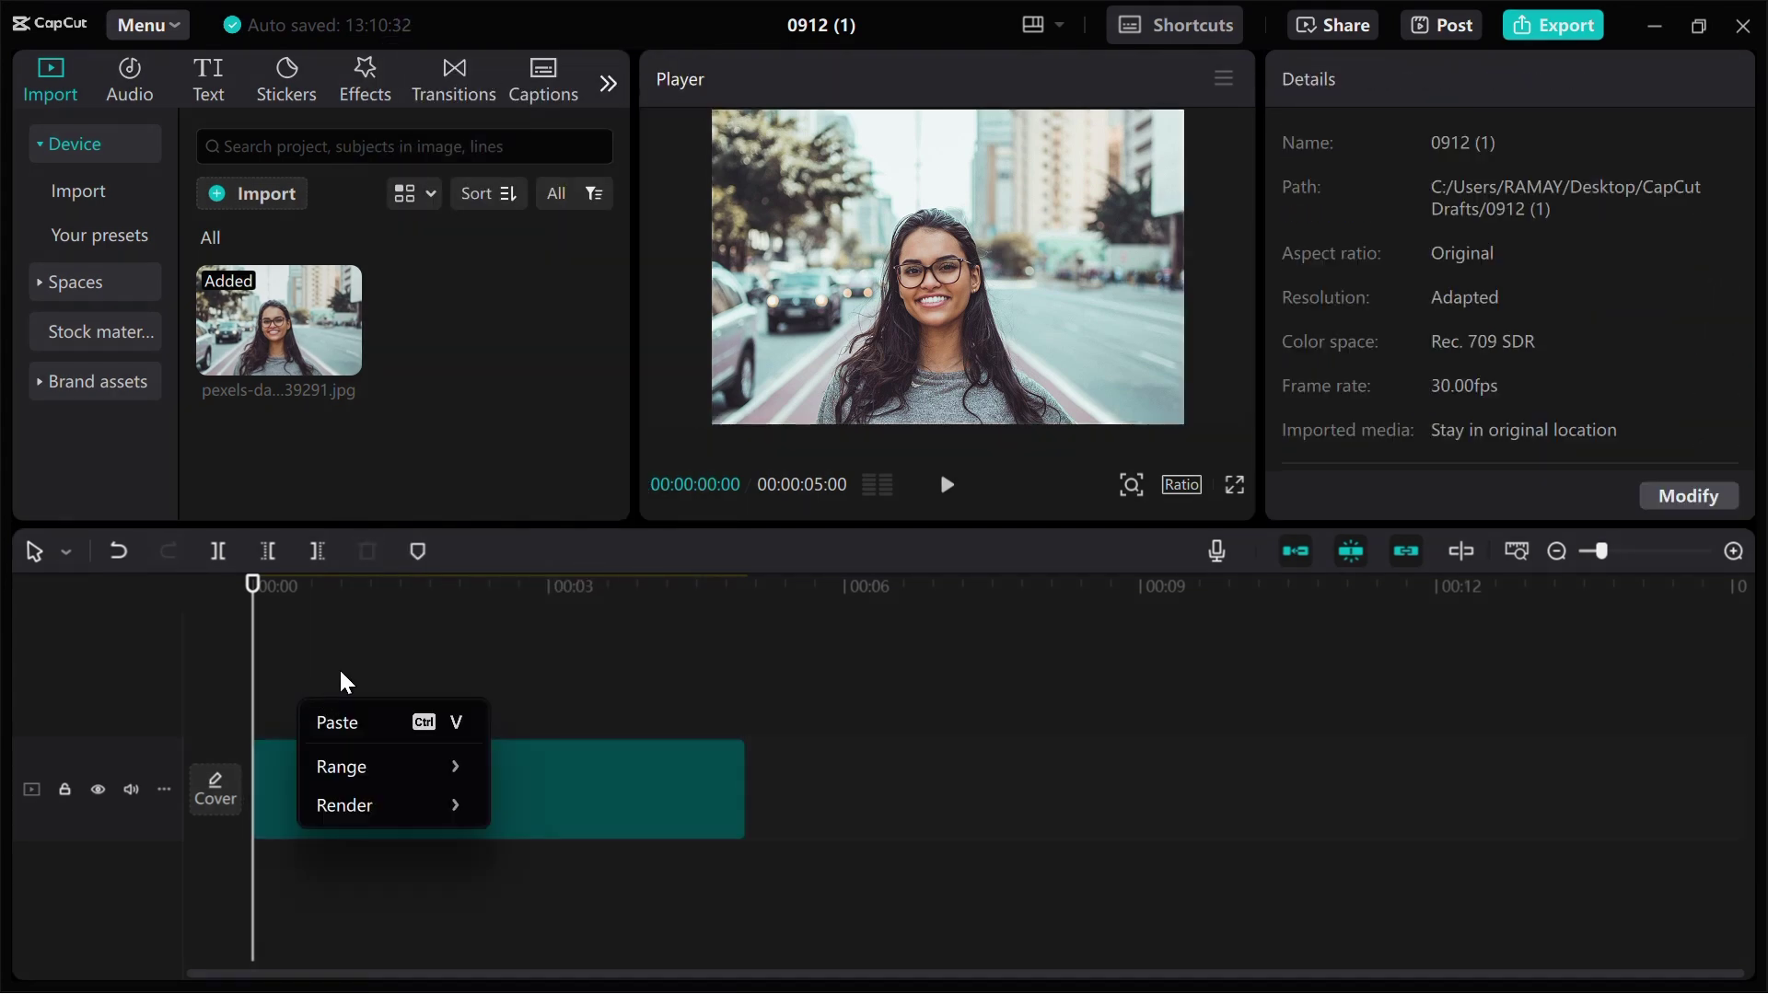
click(283, 650)
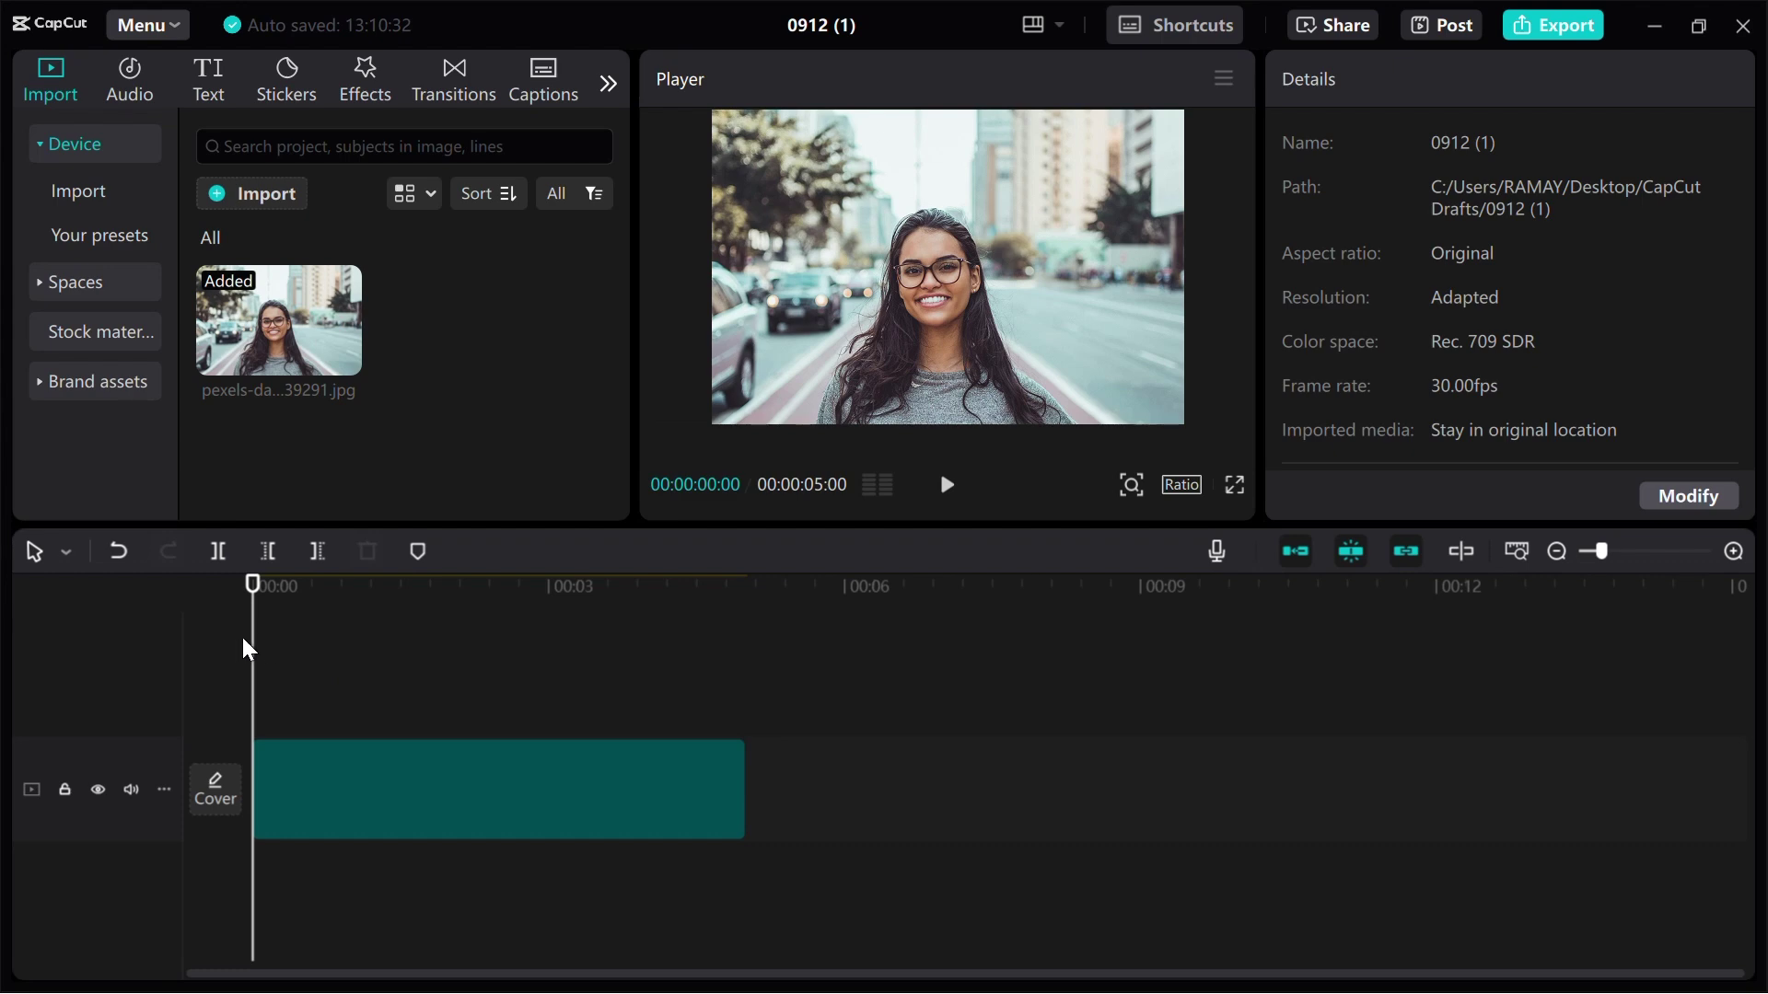
click(268, 635)
right_click(292, 621)
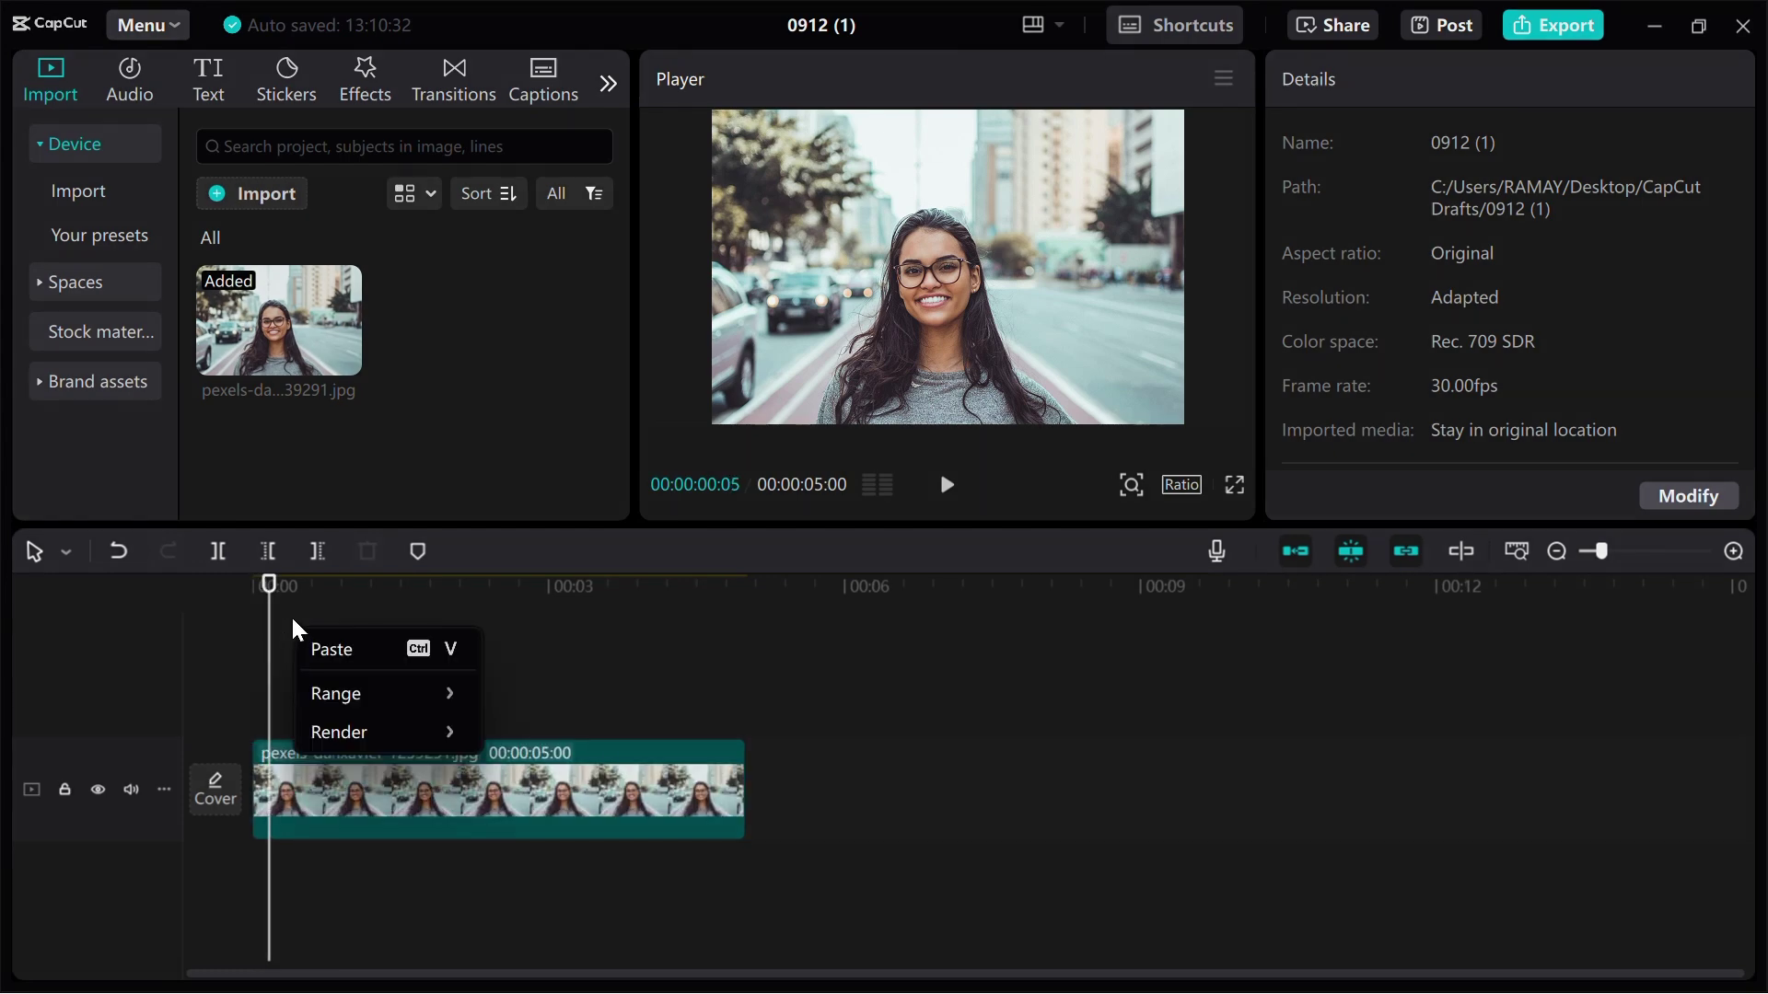
click(352, 648)
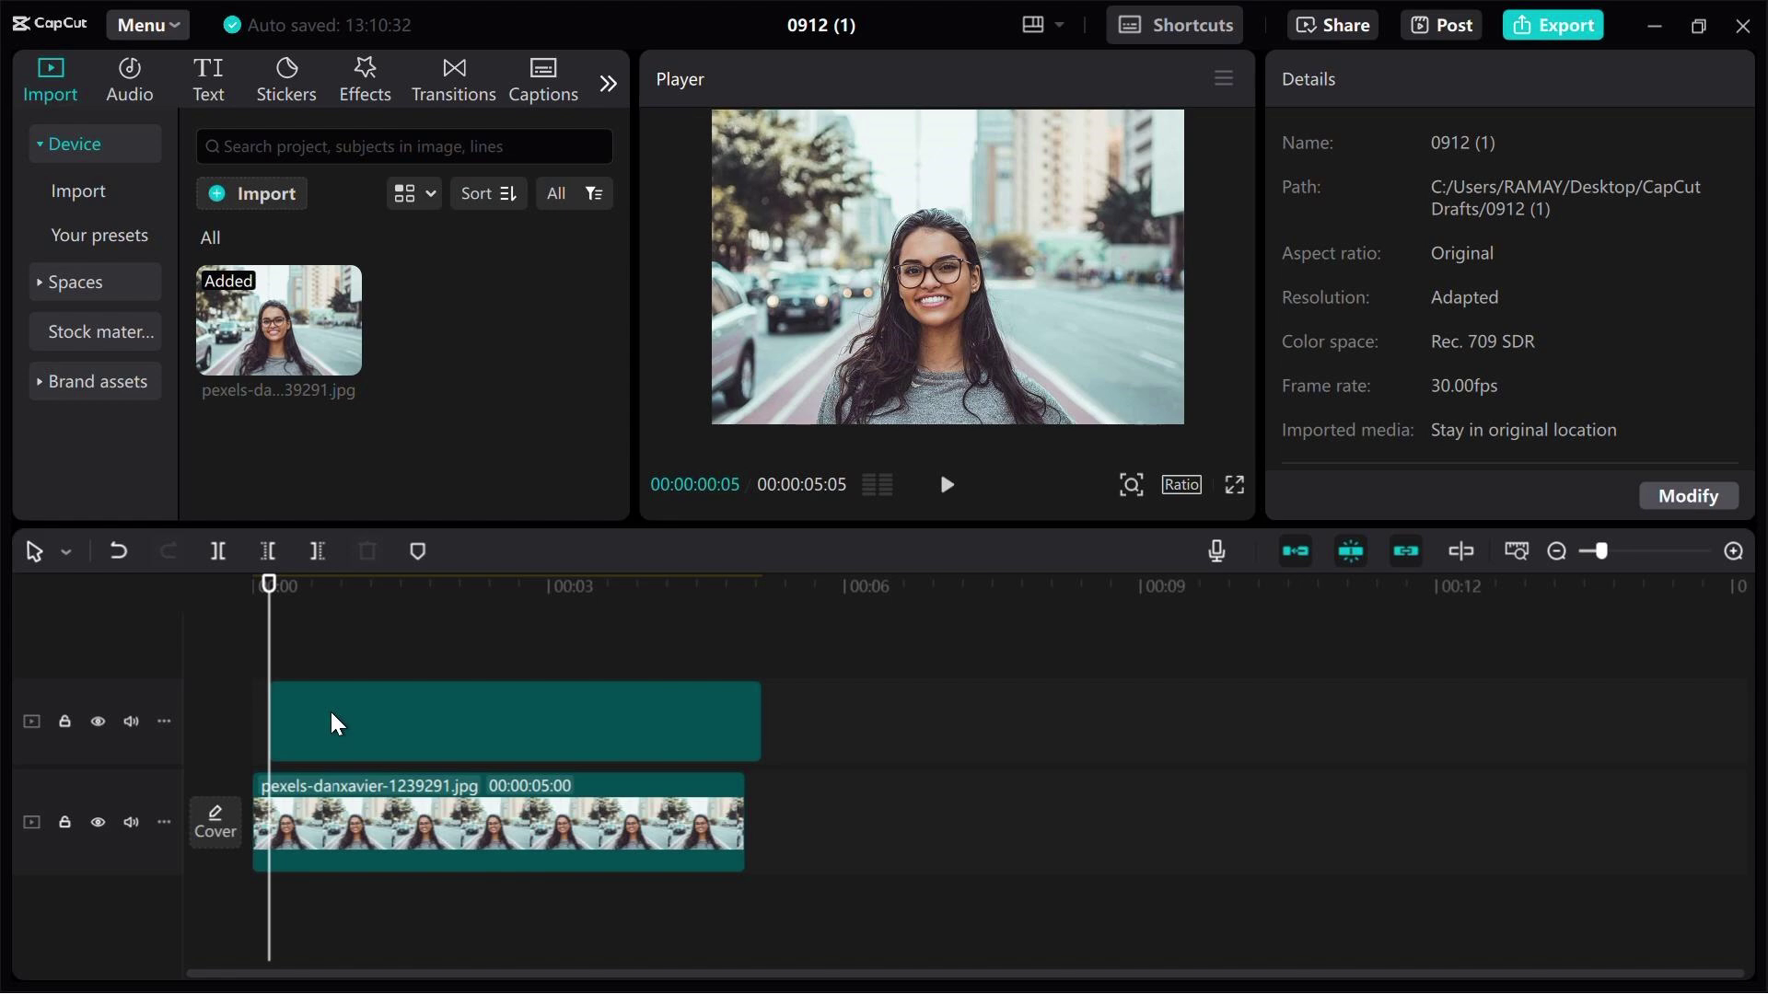
drag(330, 709, 306, 717)
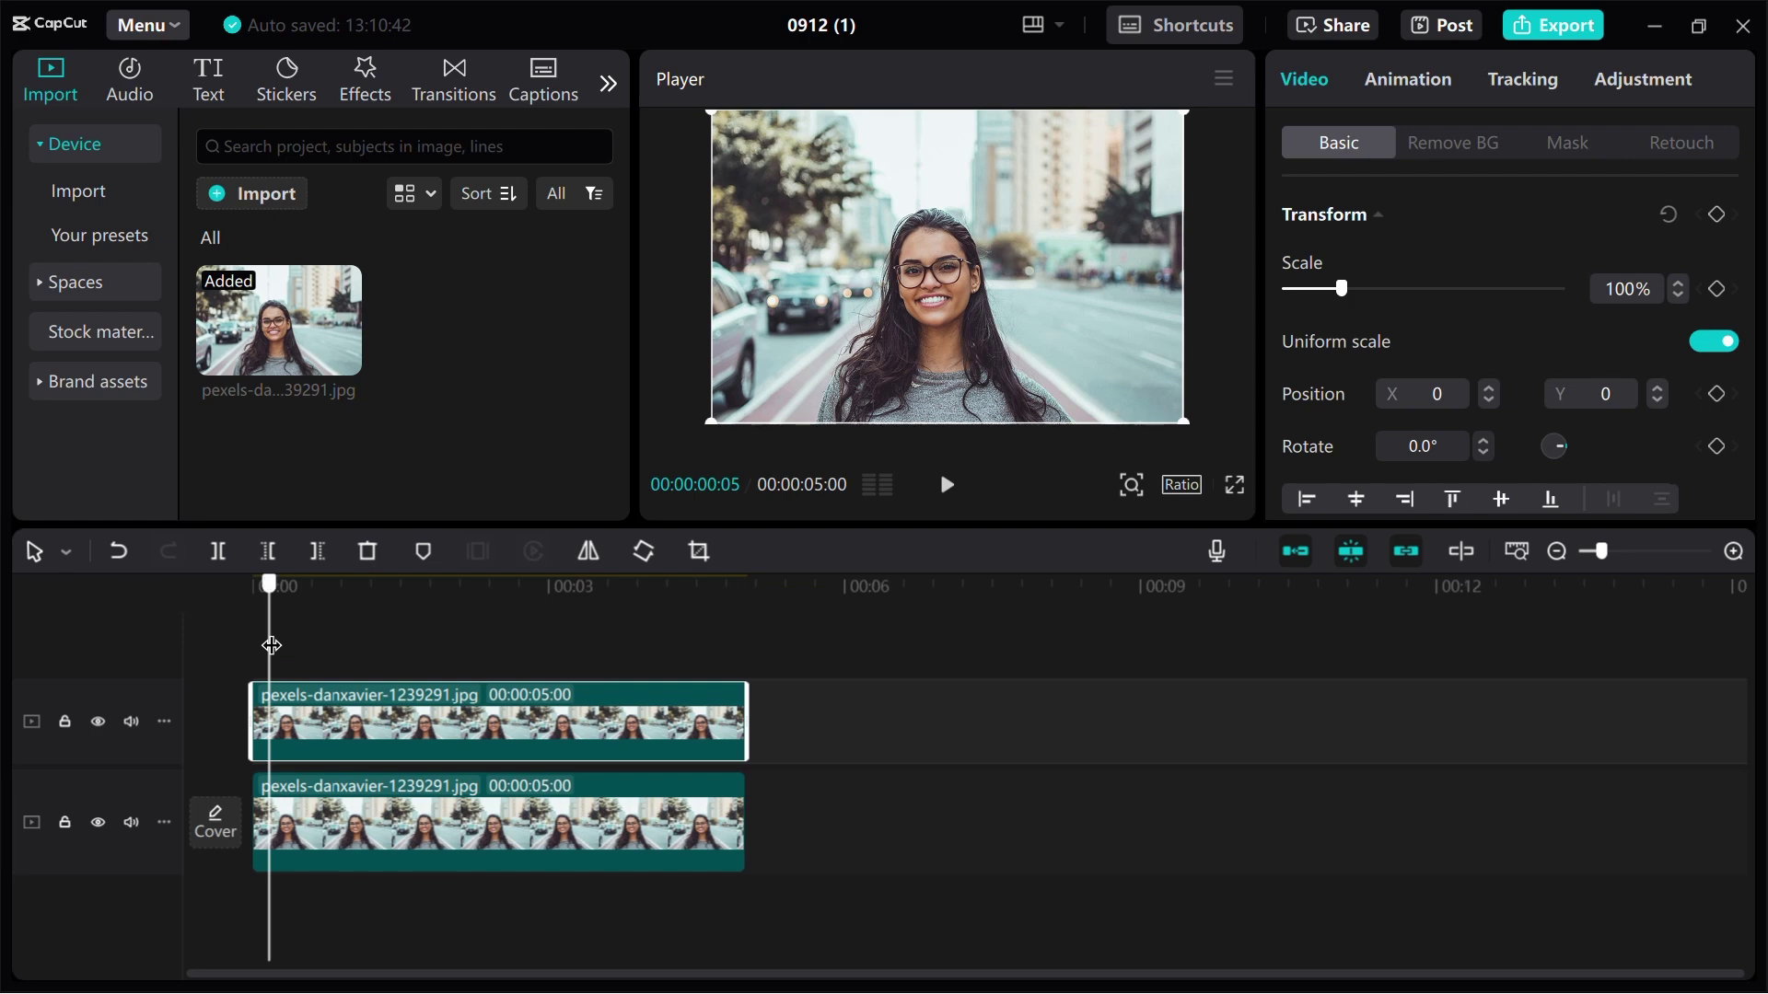
drag(270, 645, 242, 649)
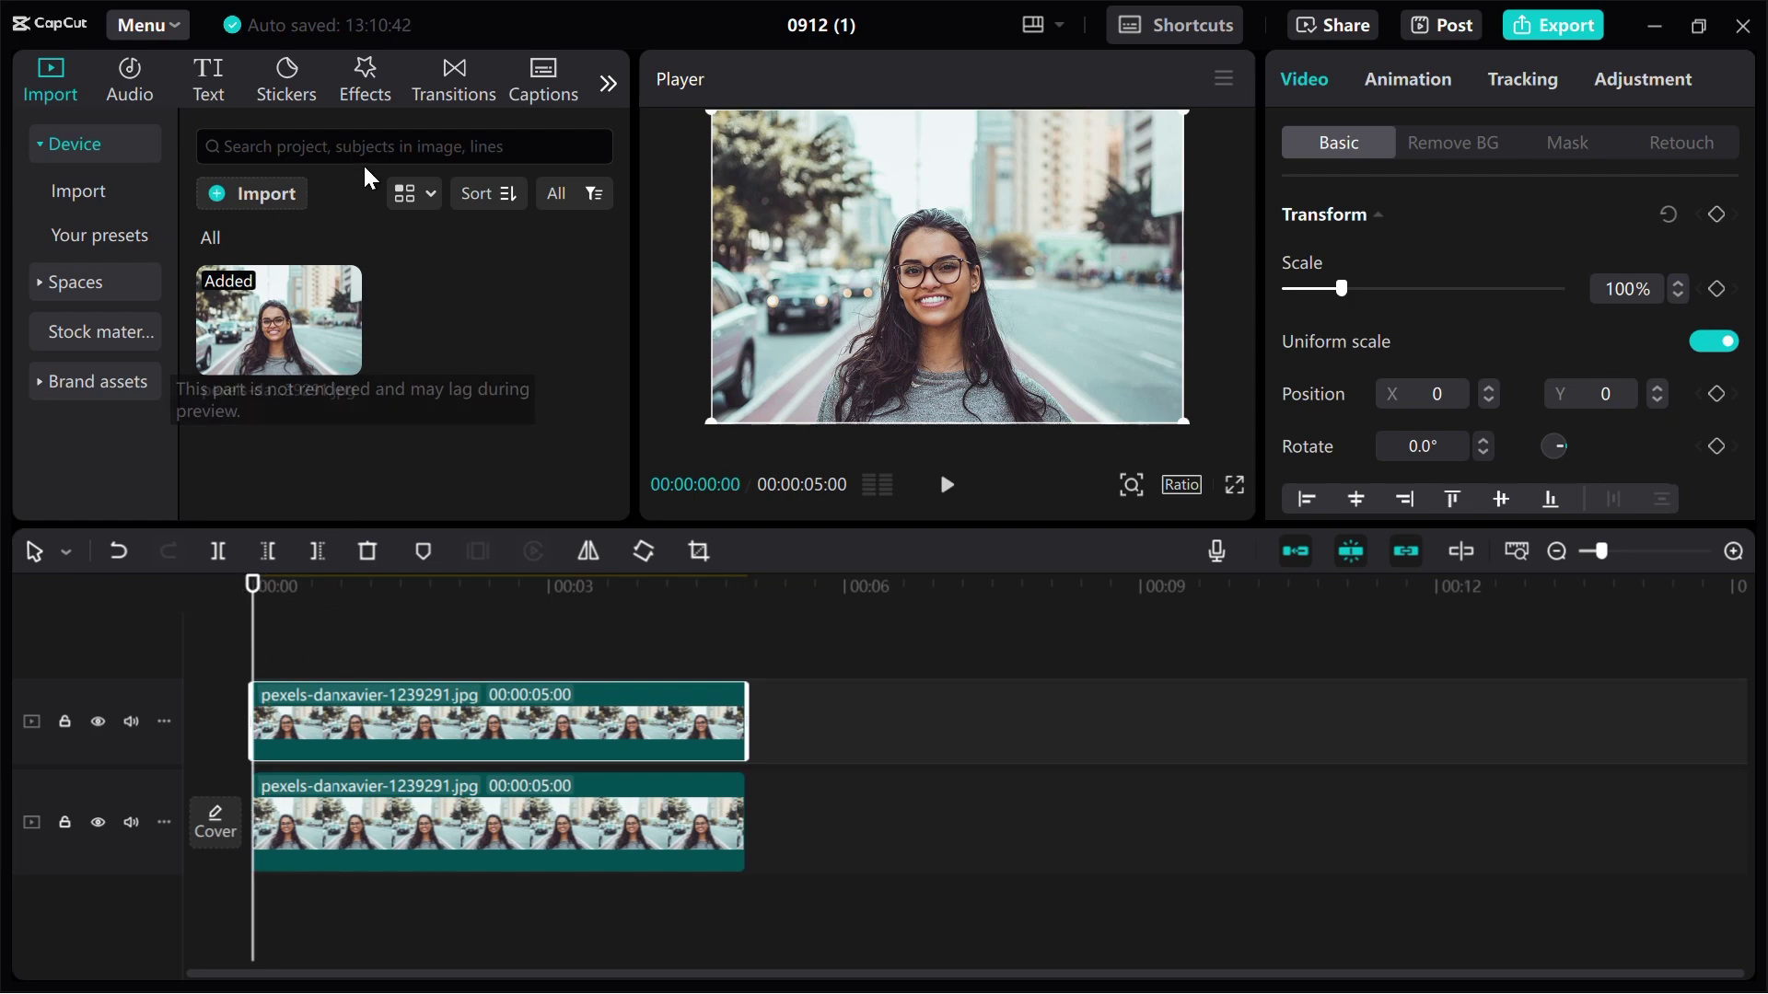
Search the video effects for "blur" and apply the first Blur effect to the upper photo clip.
click(377, 86)
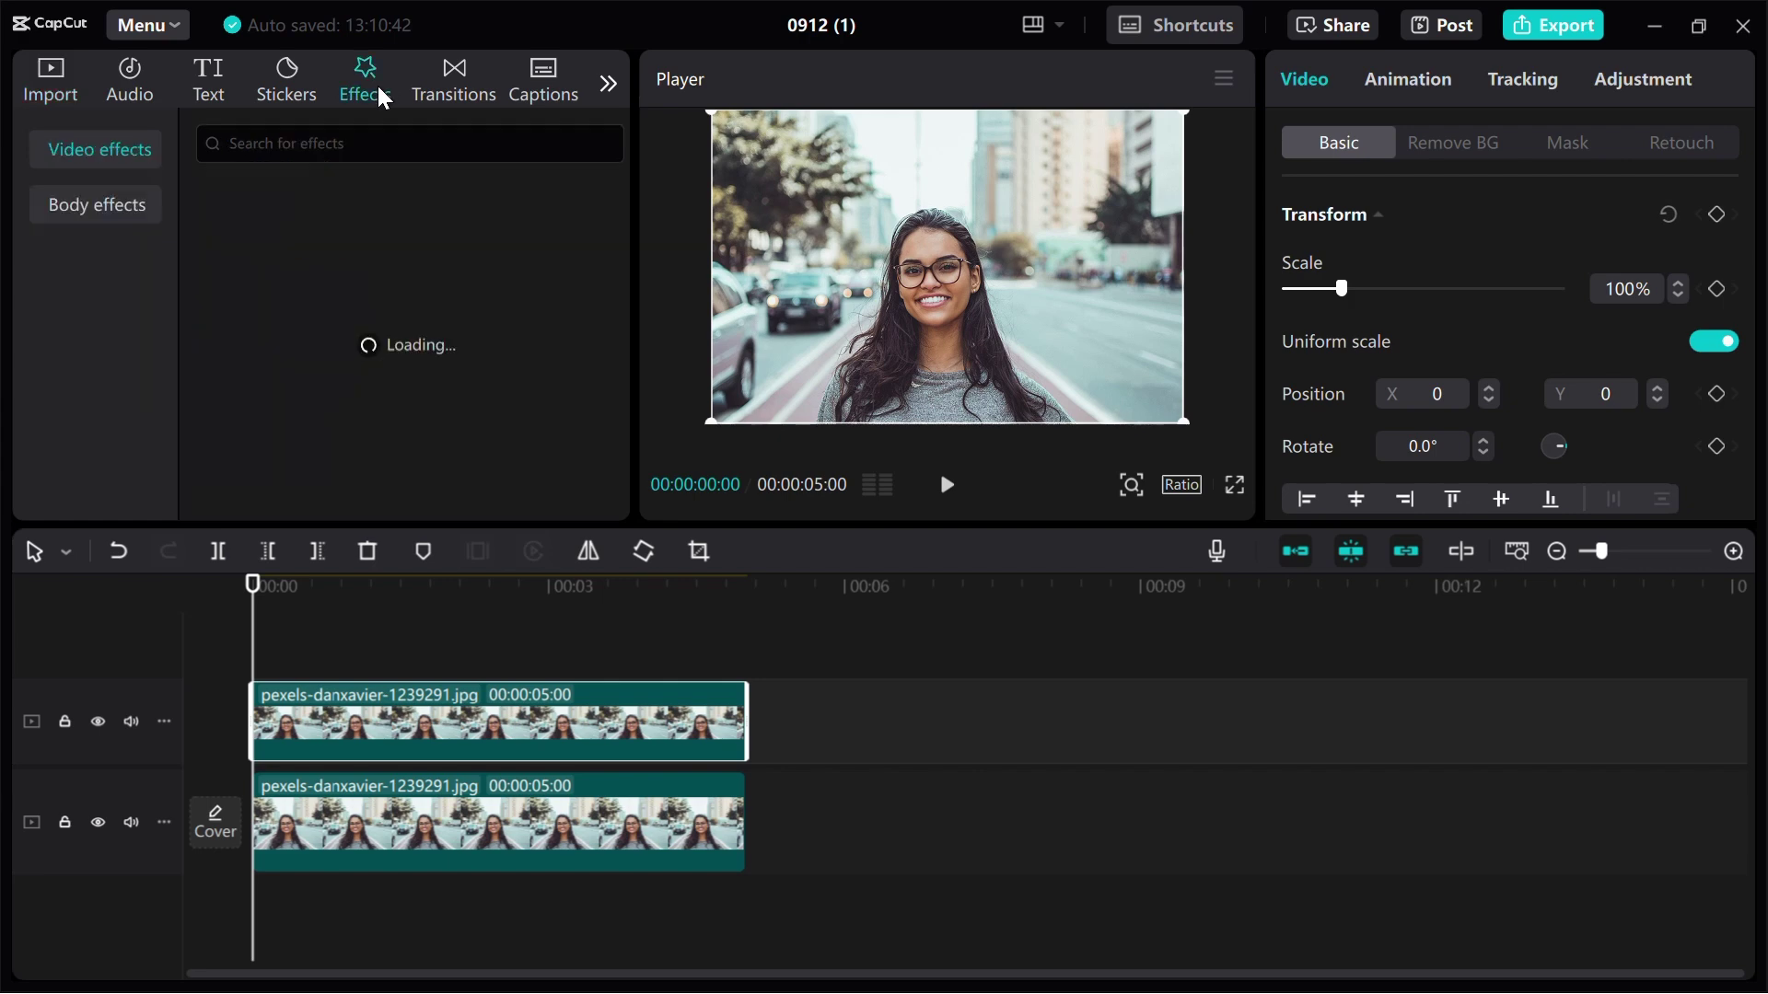
click(346, 146)
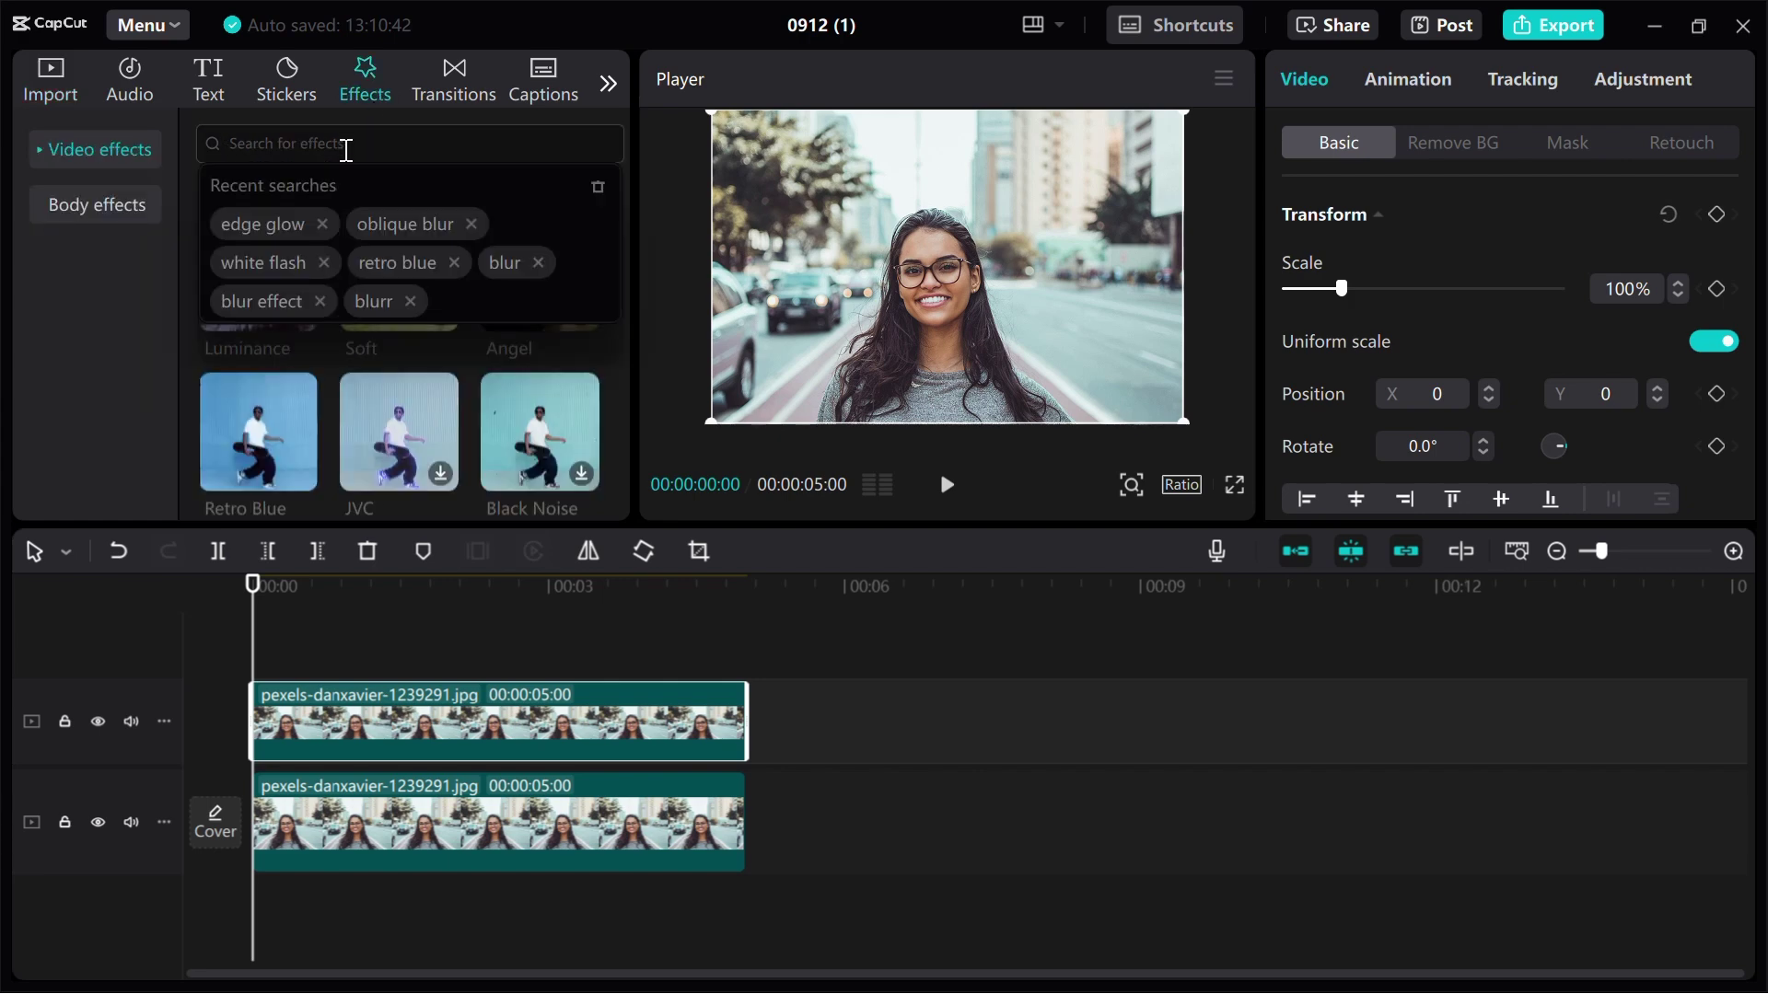
text(blur)
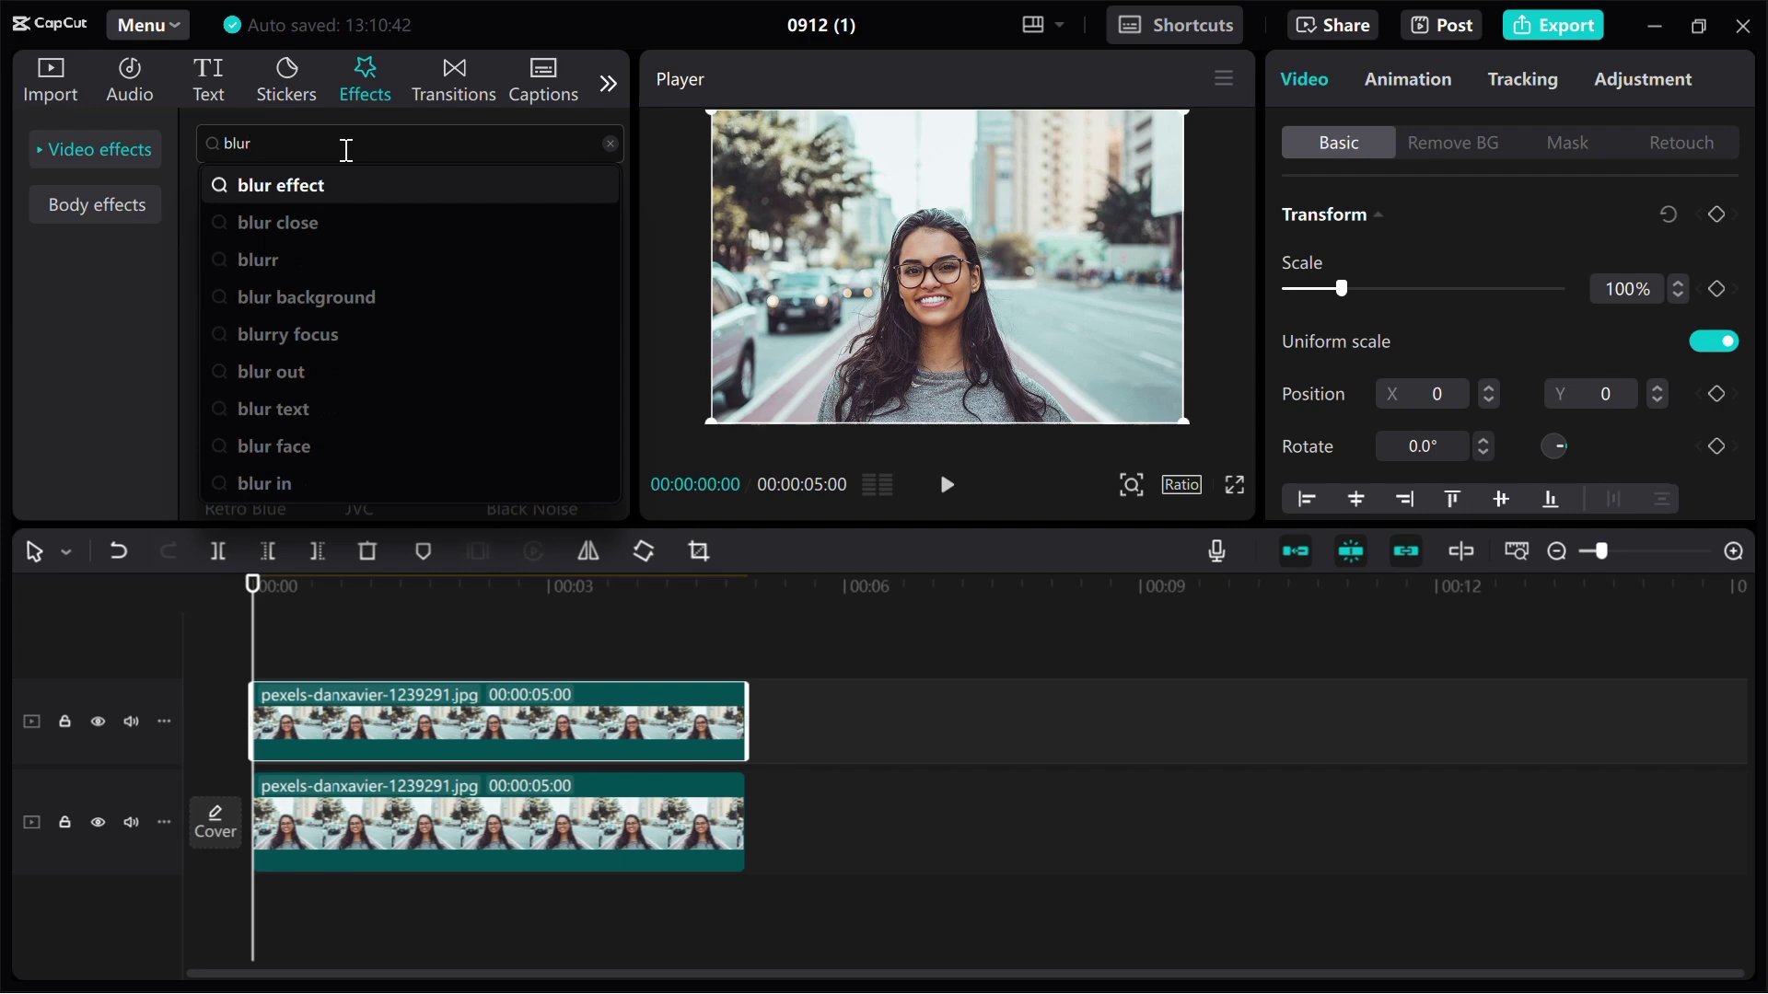
key(Return)
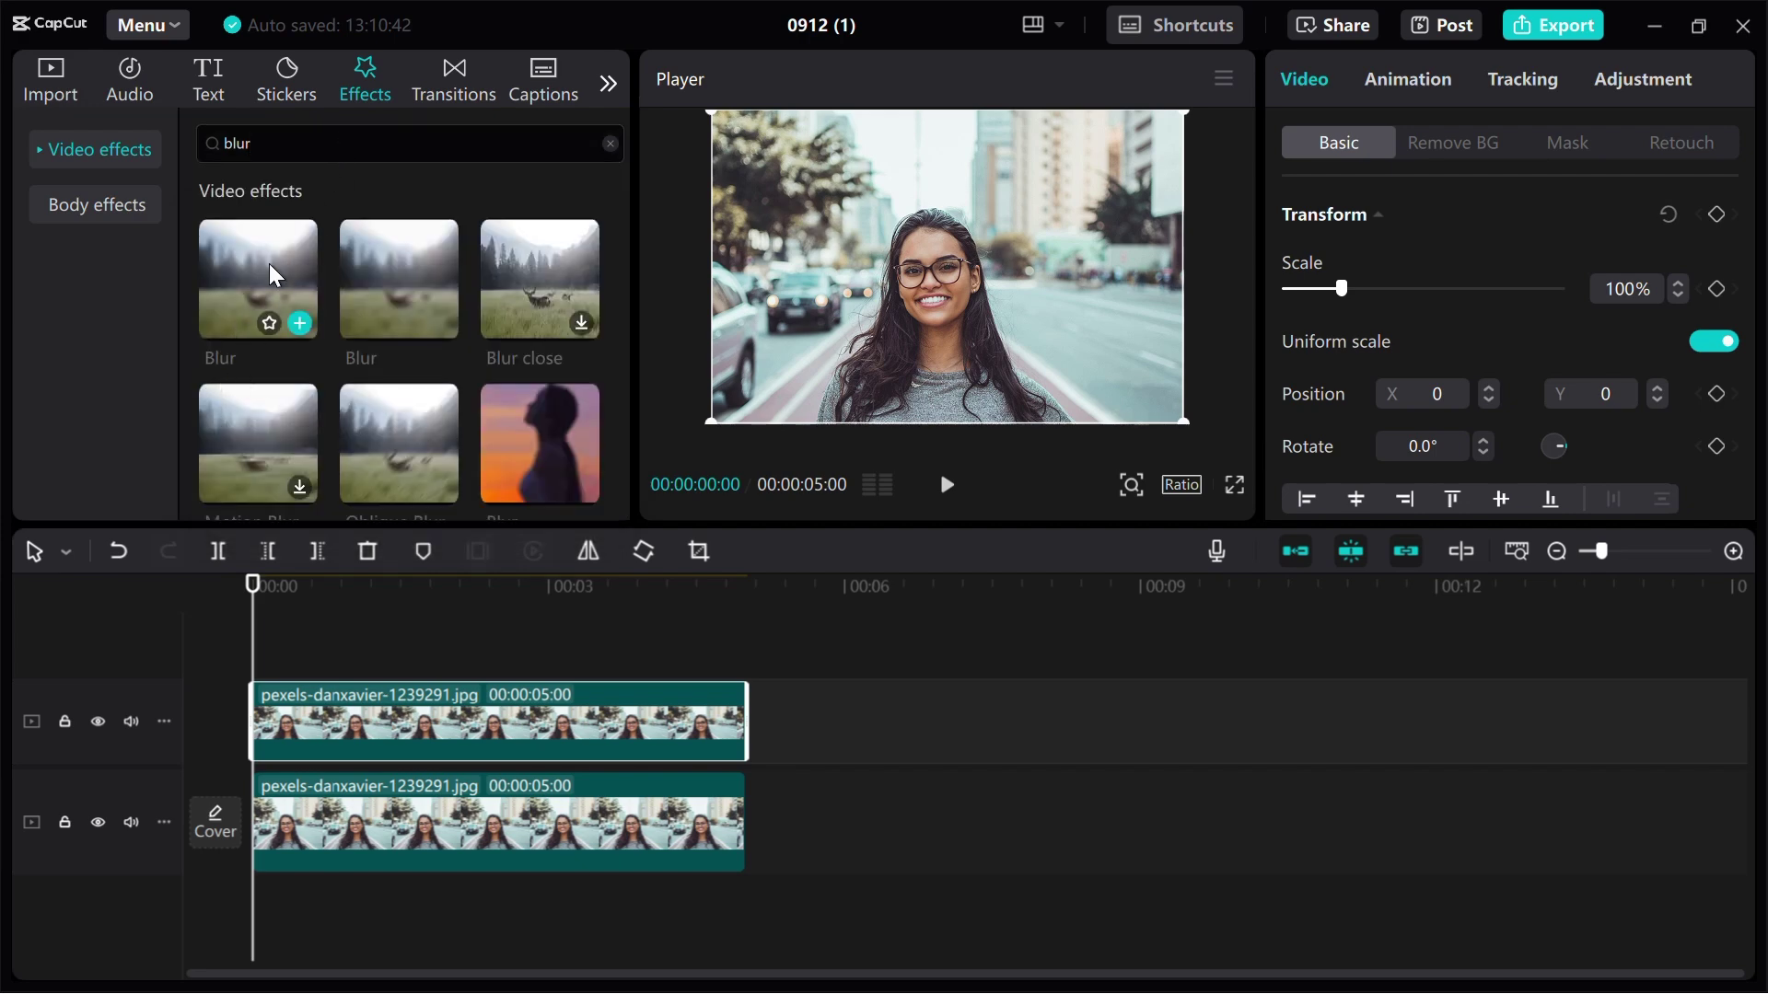
drag(269, 263, 329, 698)
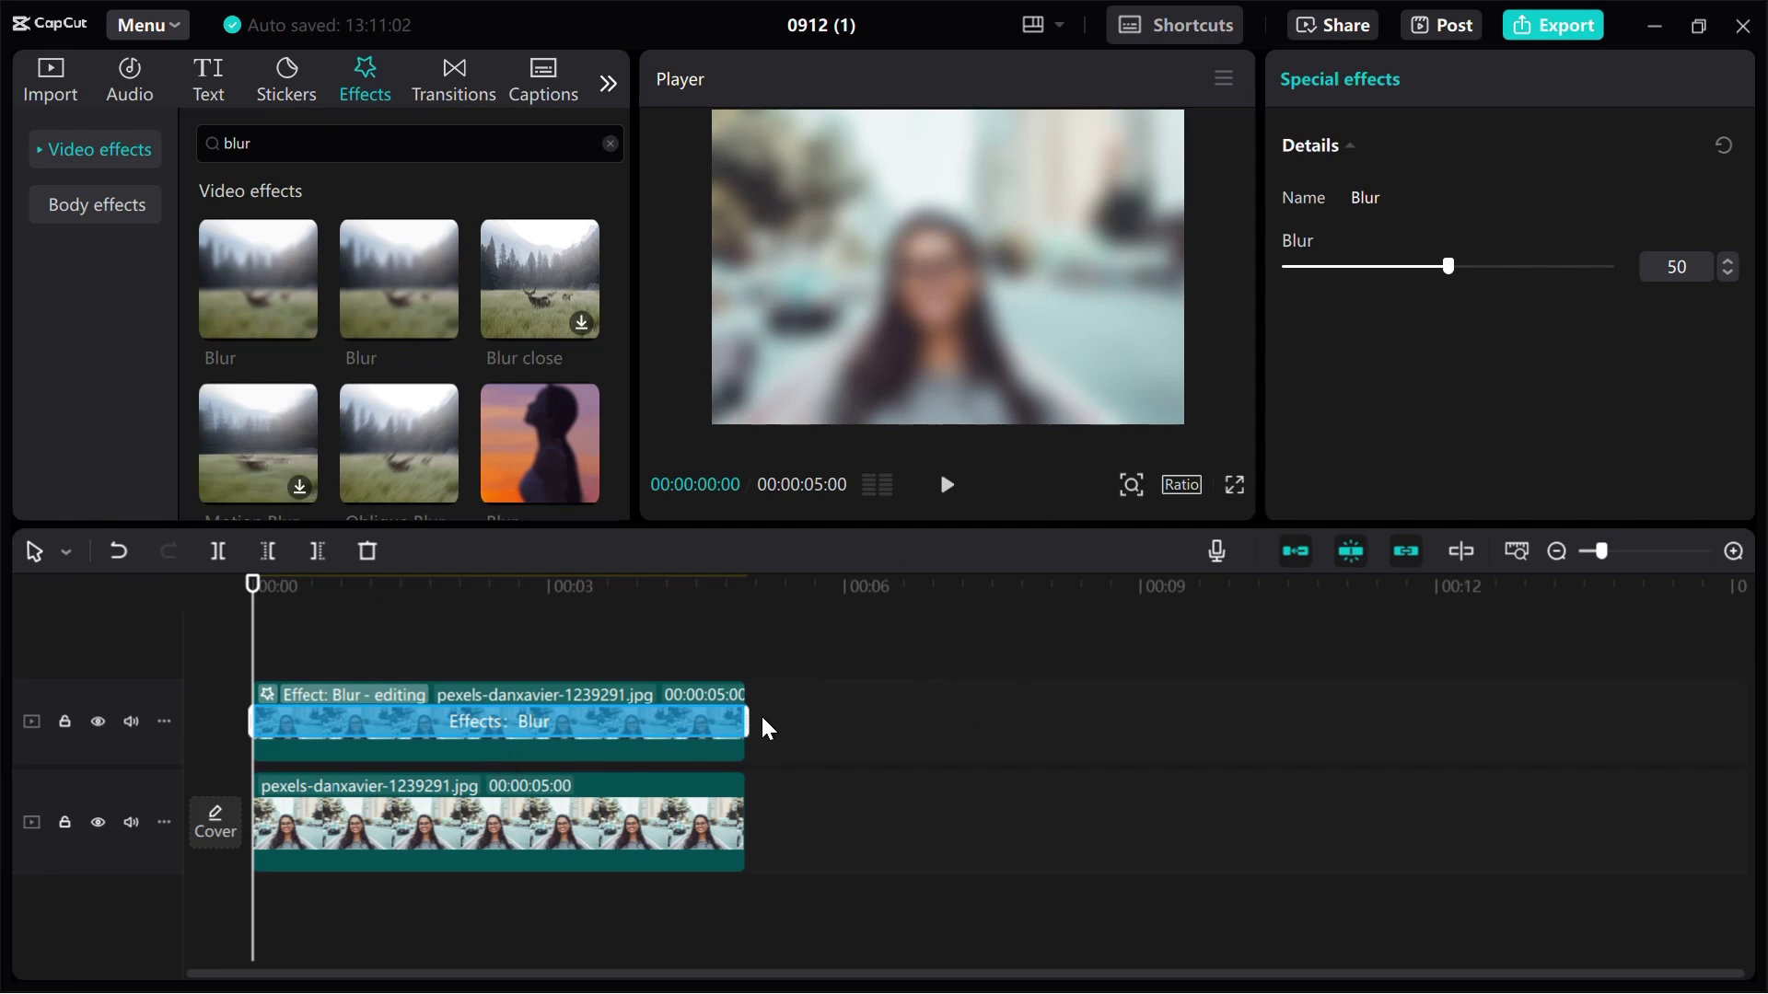
Set the Blur effect's strength to 75 and keep it spanning the upper clip's full length, with the playhead at the start.
drag(747, 723, 701, 719)
click(688, 627)
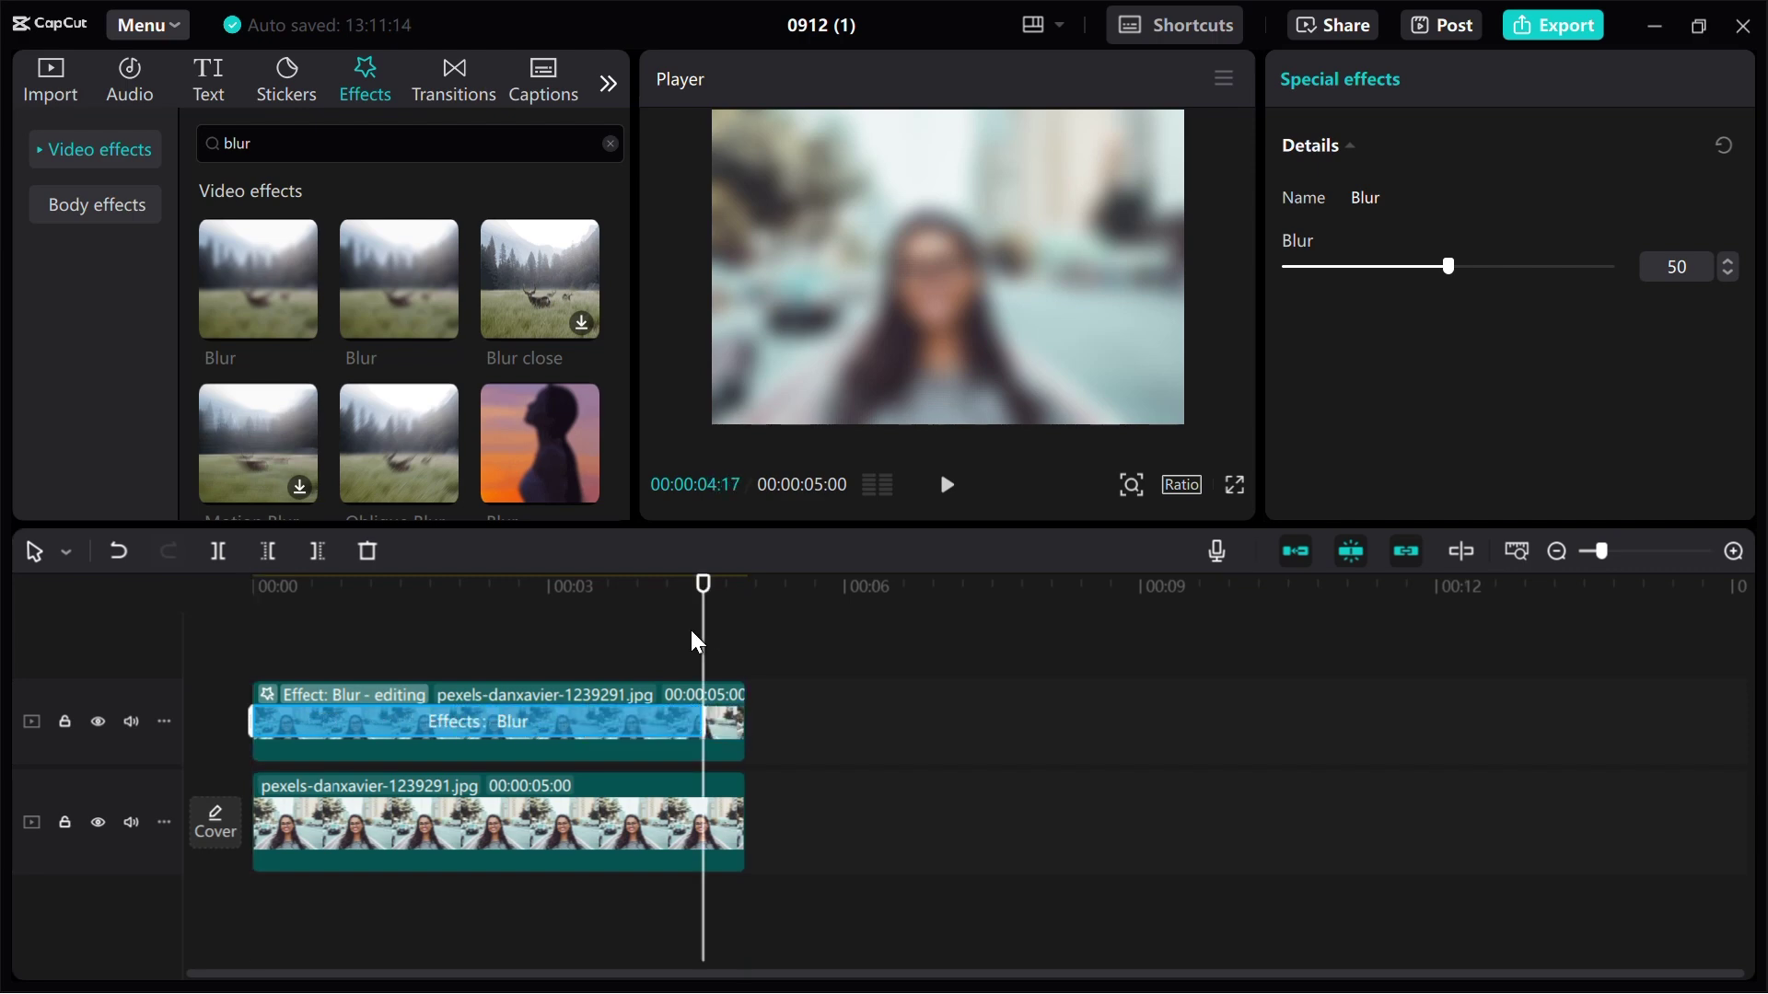
drag(1464, 271, 1530, 269)
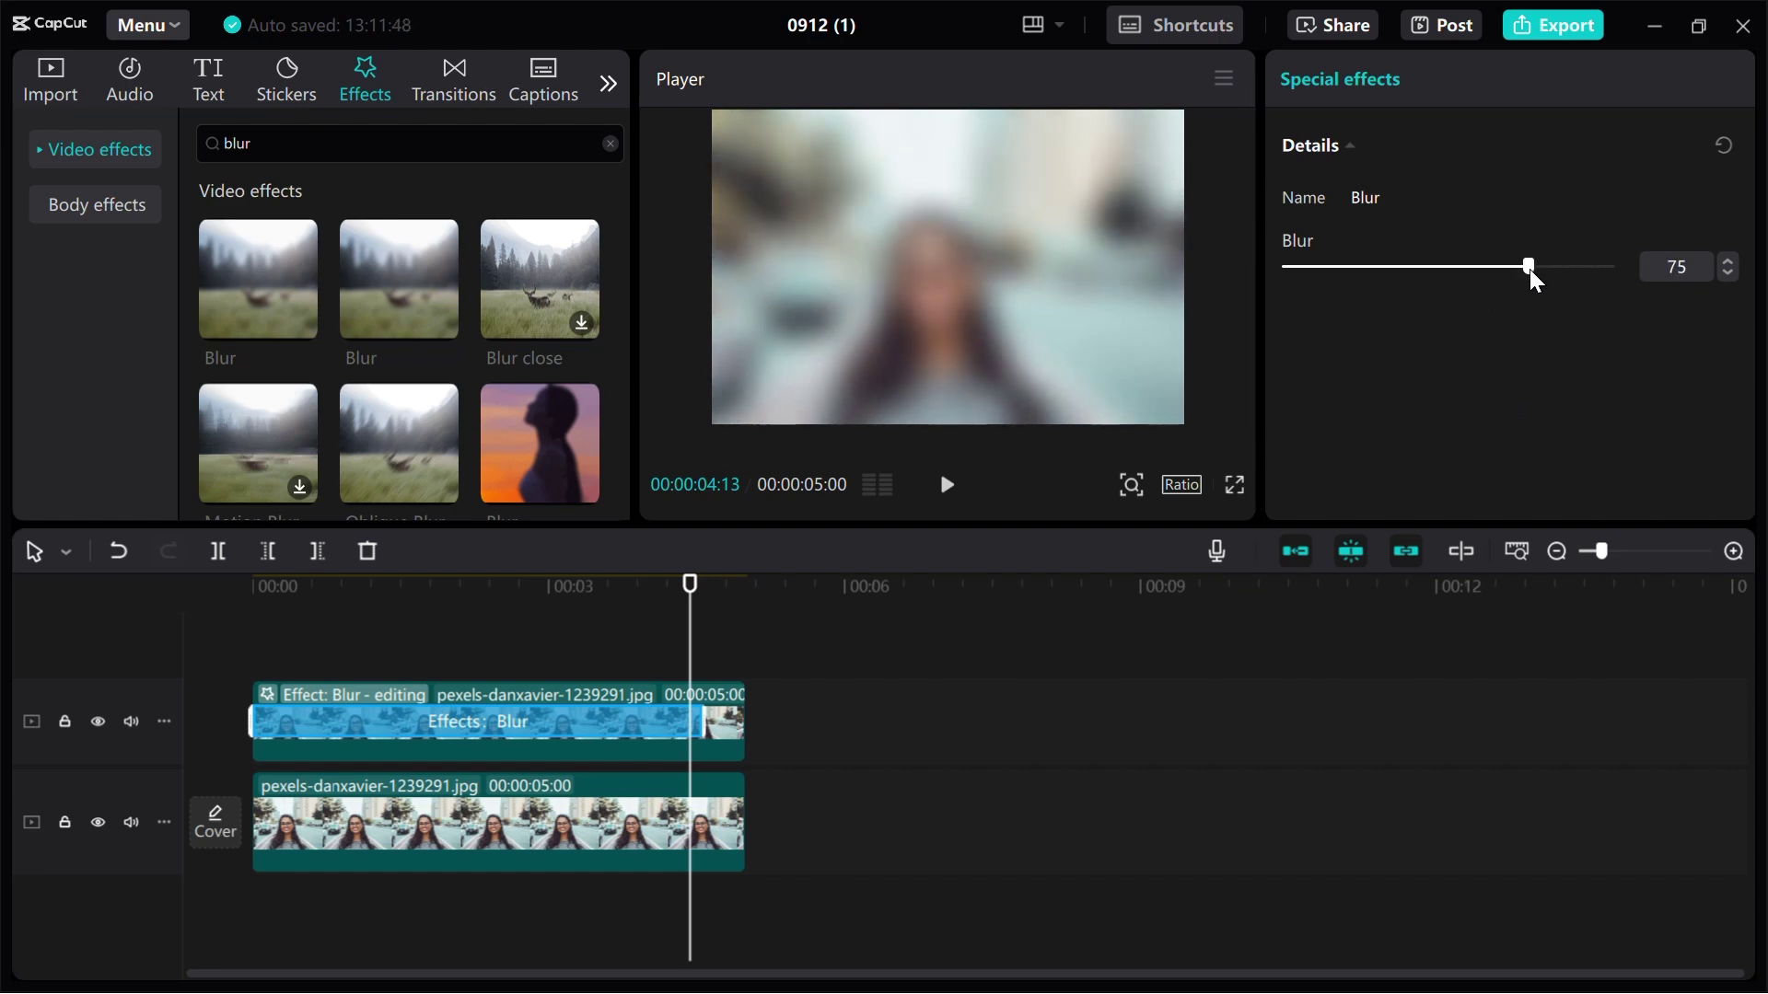
drag(705, 717, 772, 717)
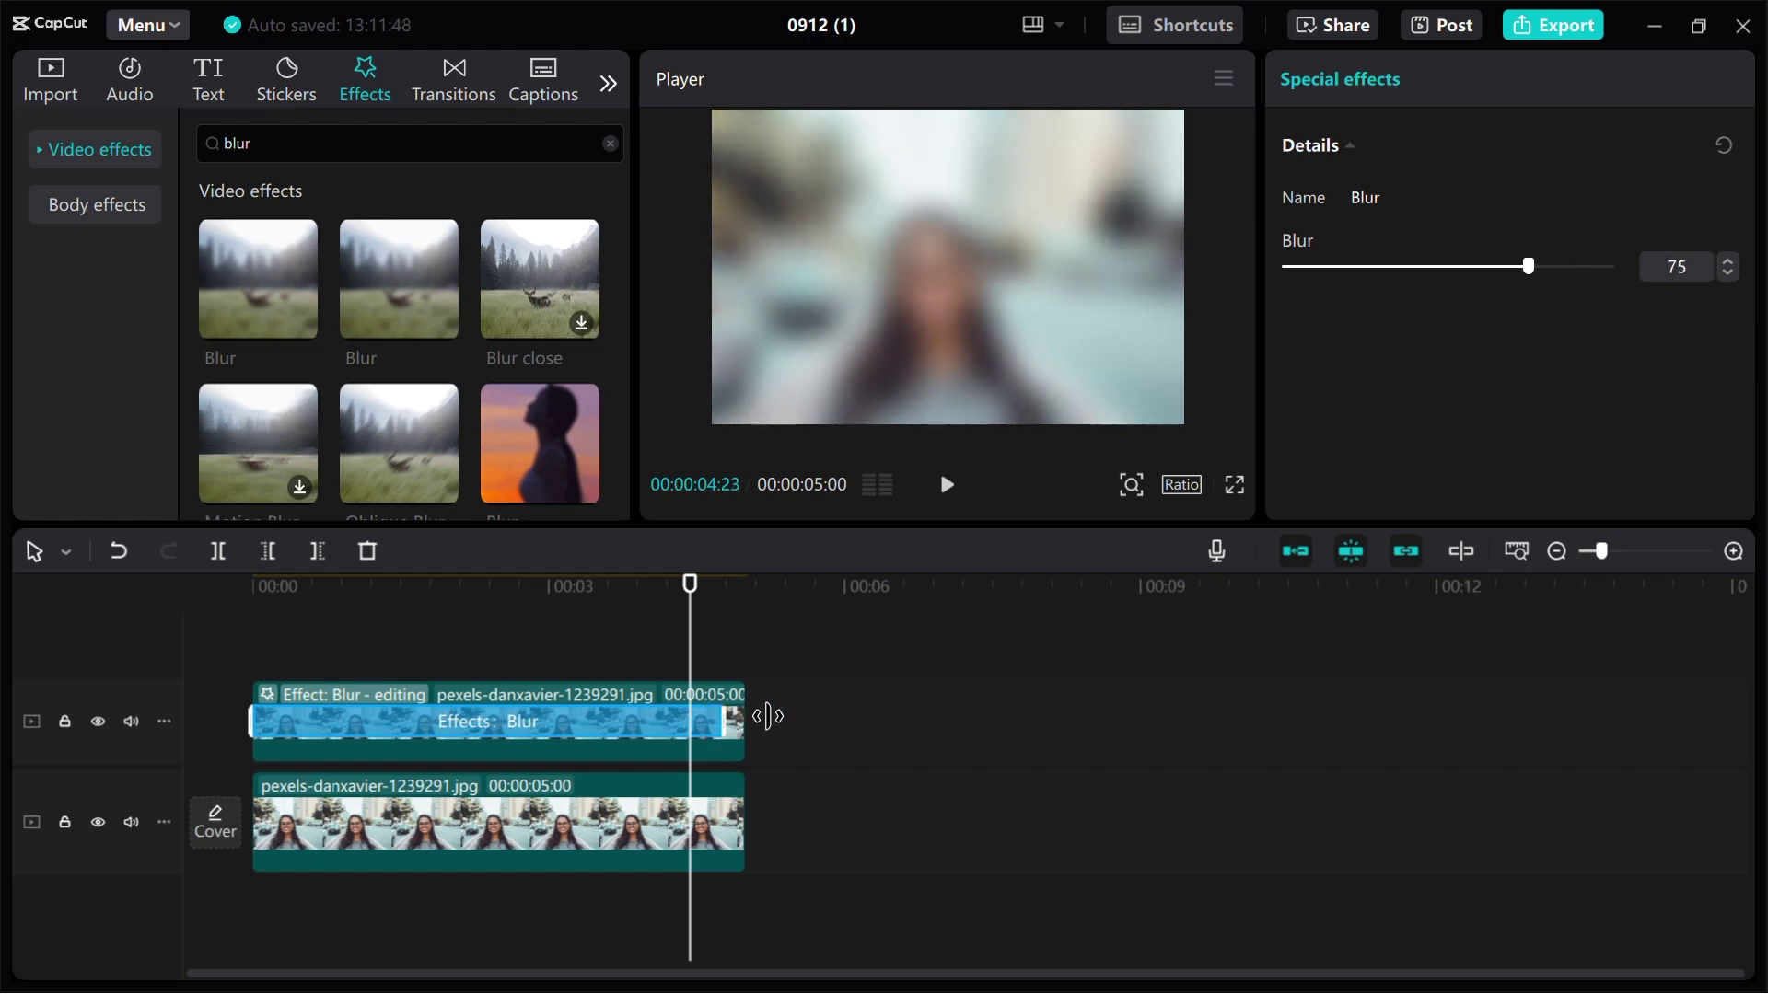
click(930, 742)
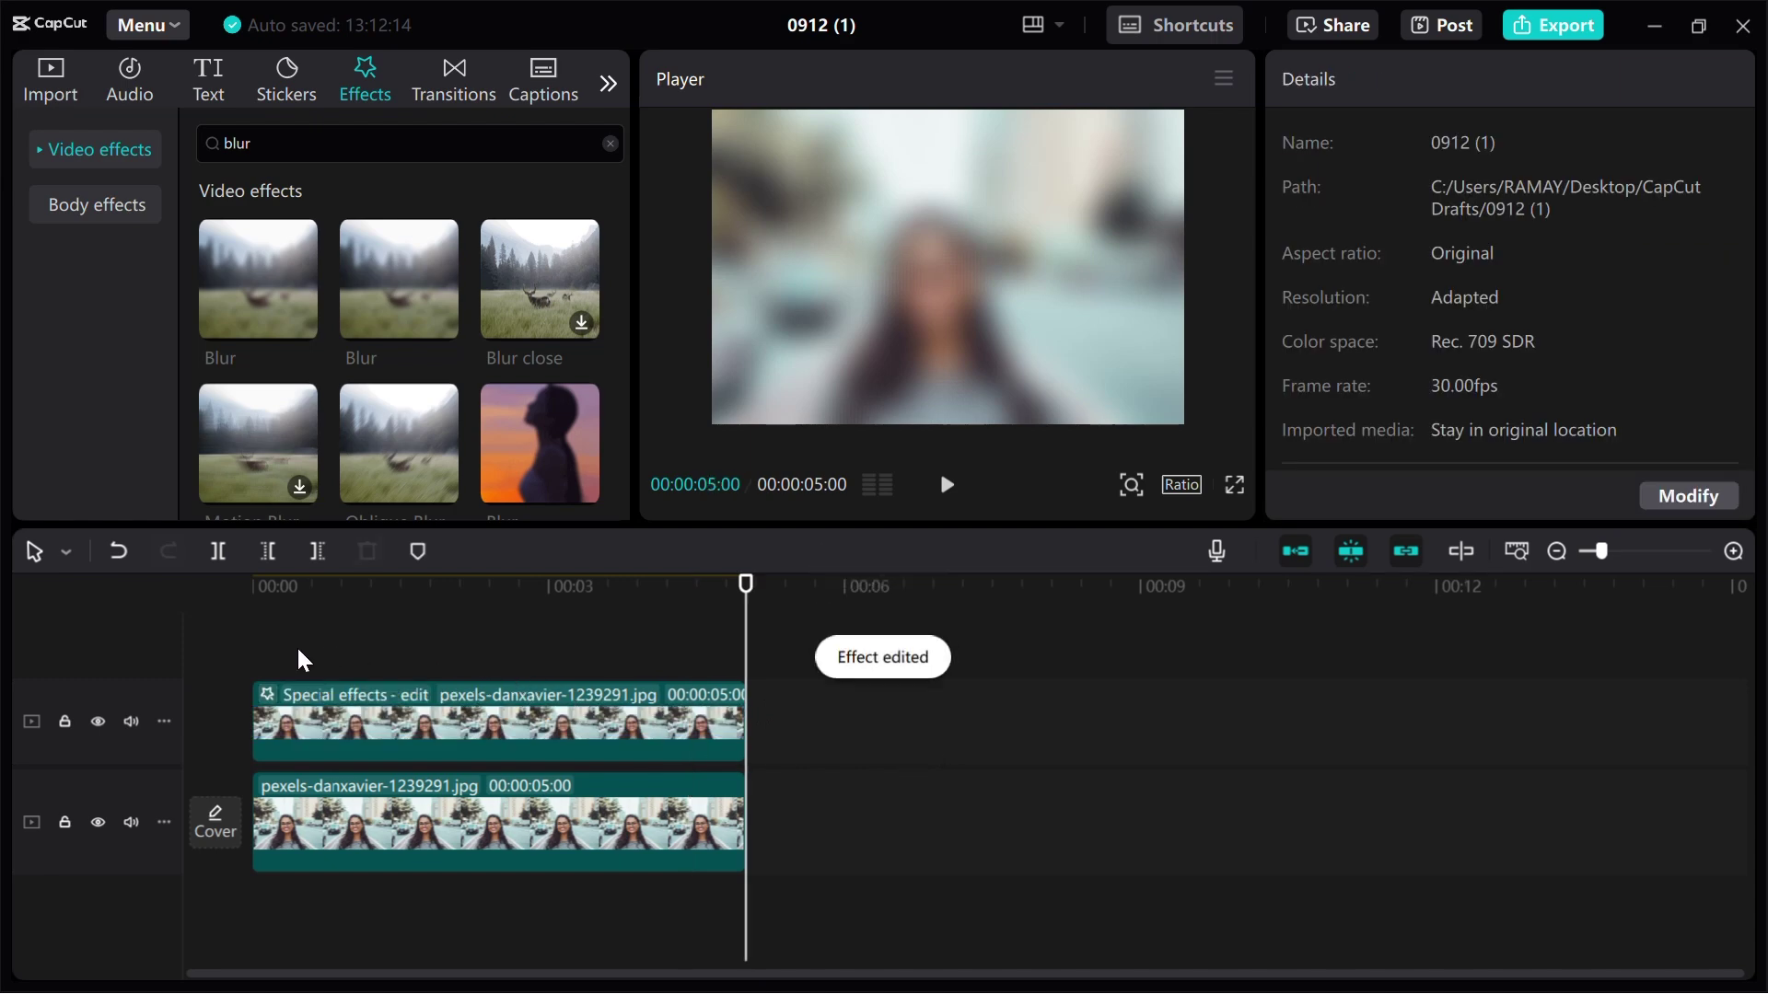
drag(298, 650, 179, 630)
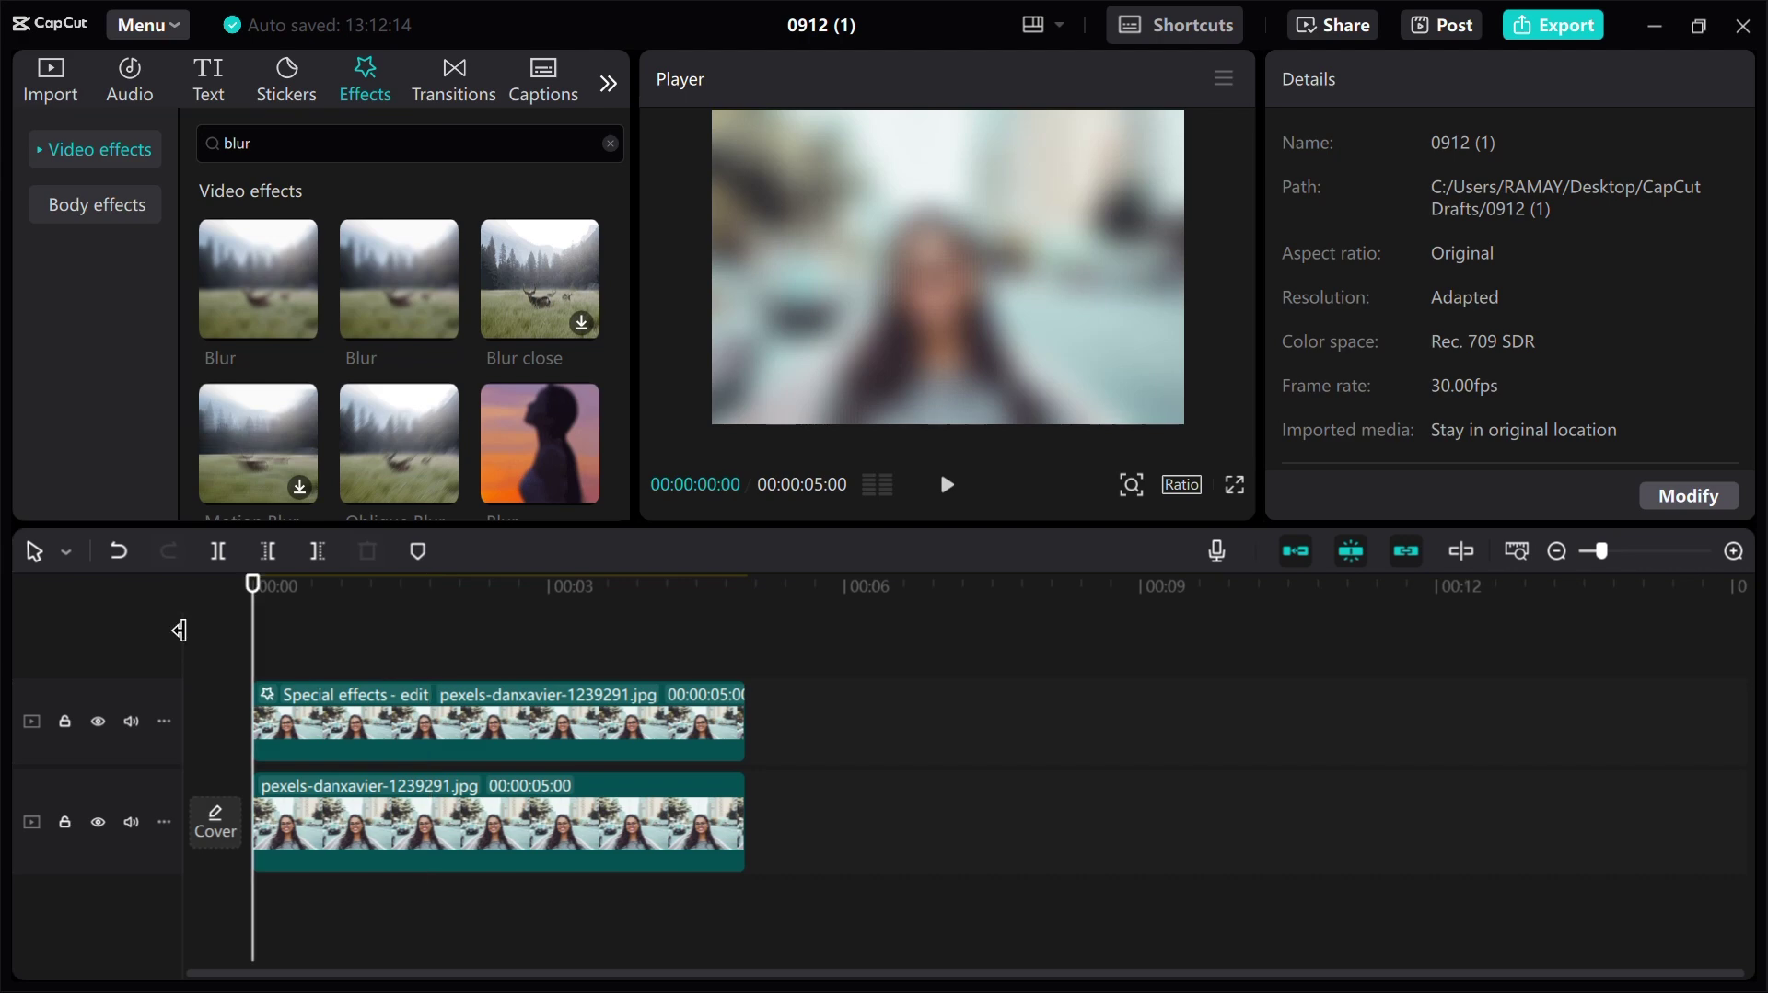
Add a Circle mask to the blurred upper clip.
click(418, 709)
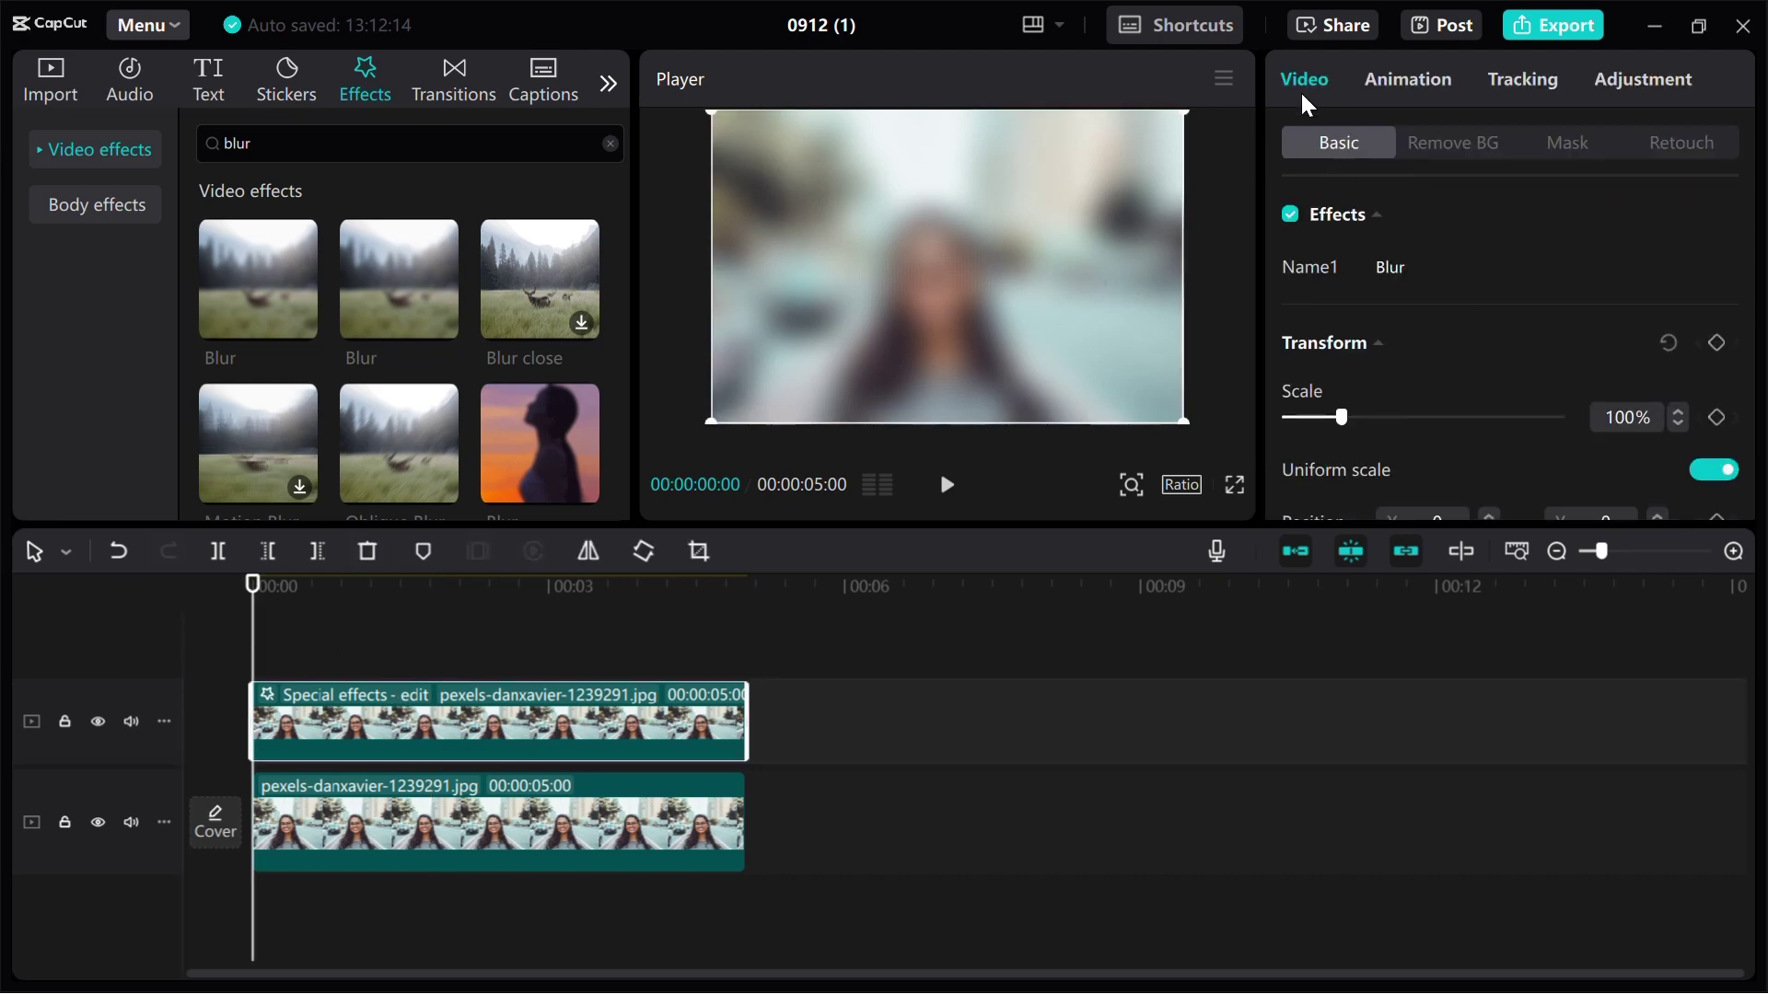
scroll(1449, 245, down, 5)
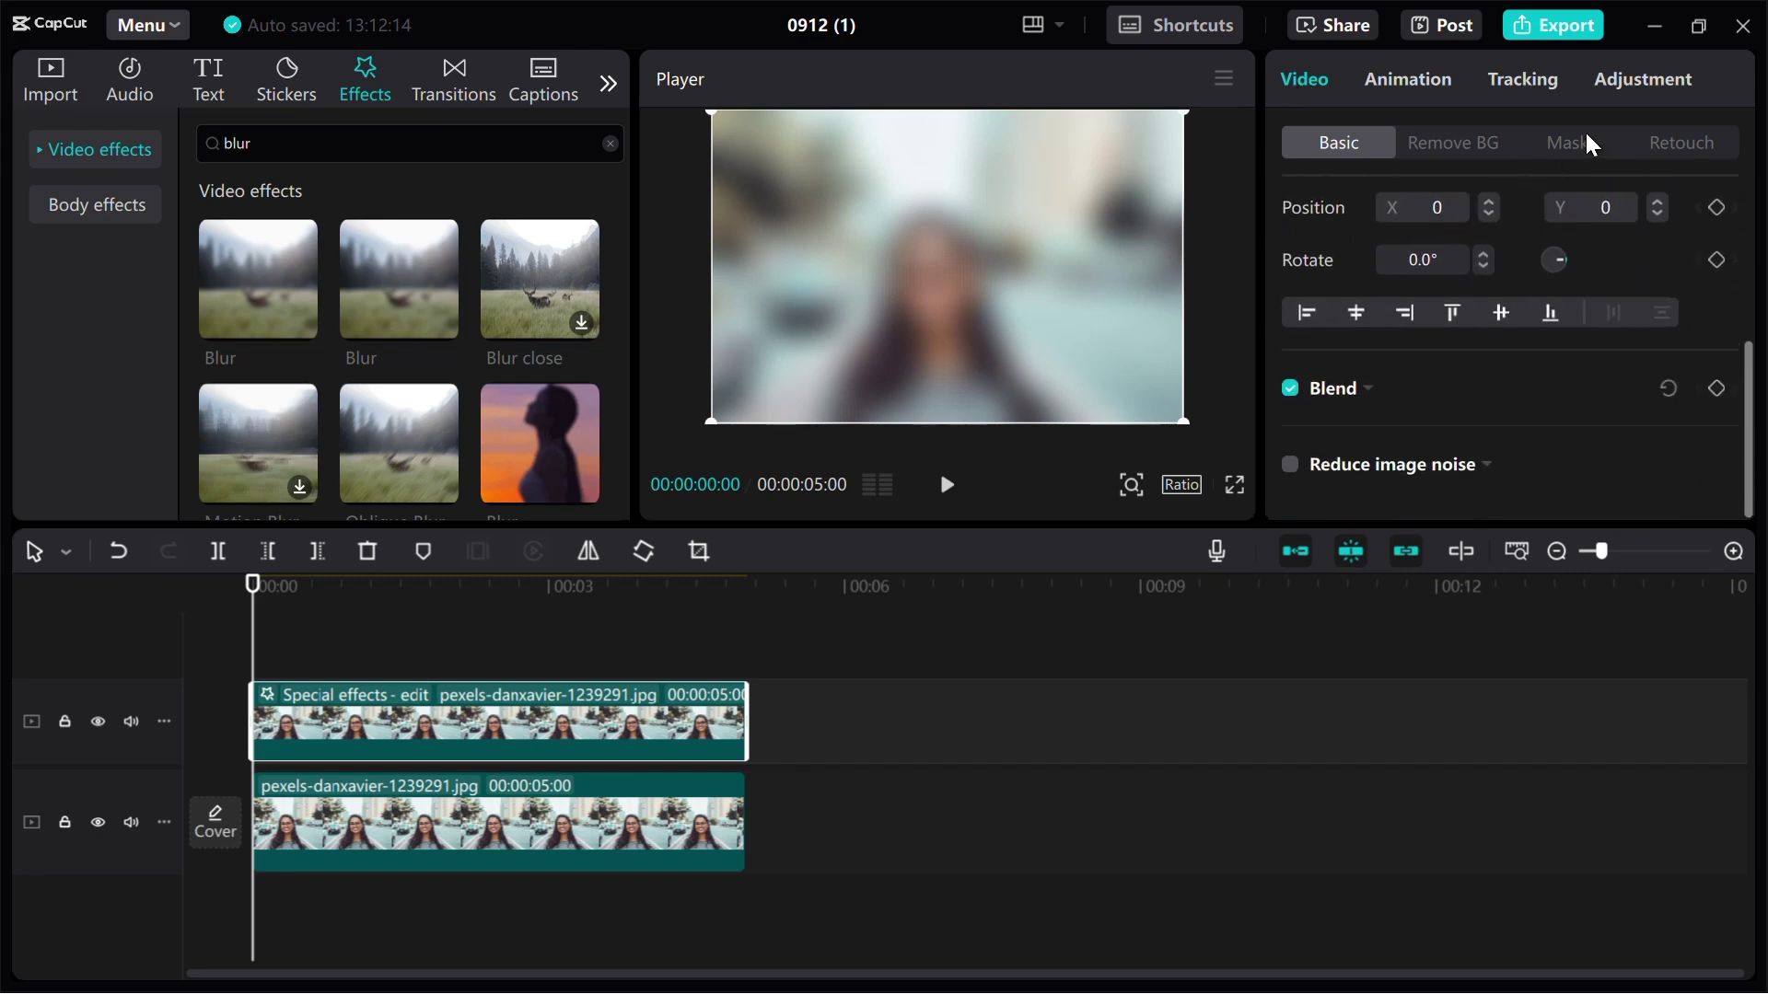
click(1565, 143)
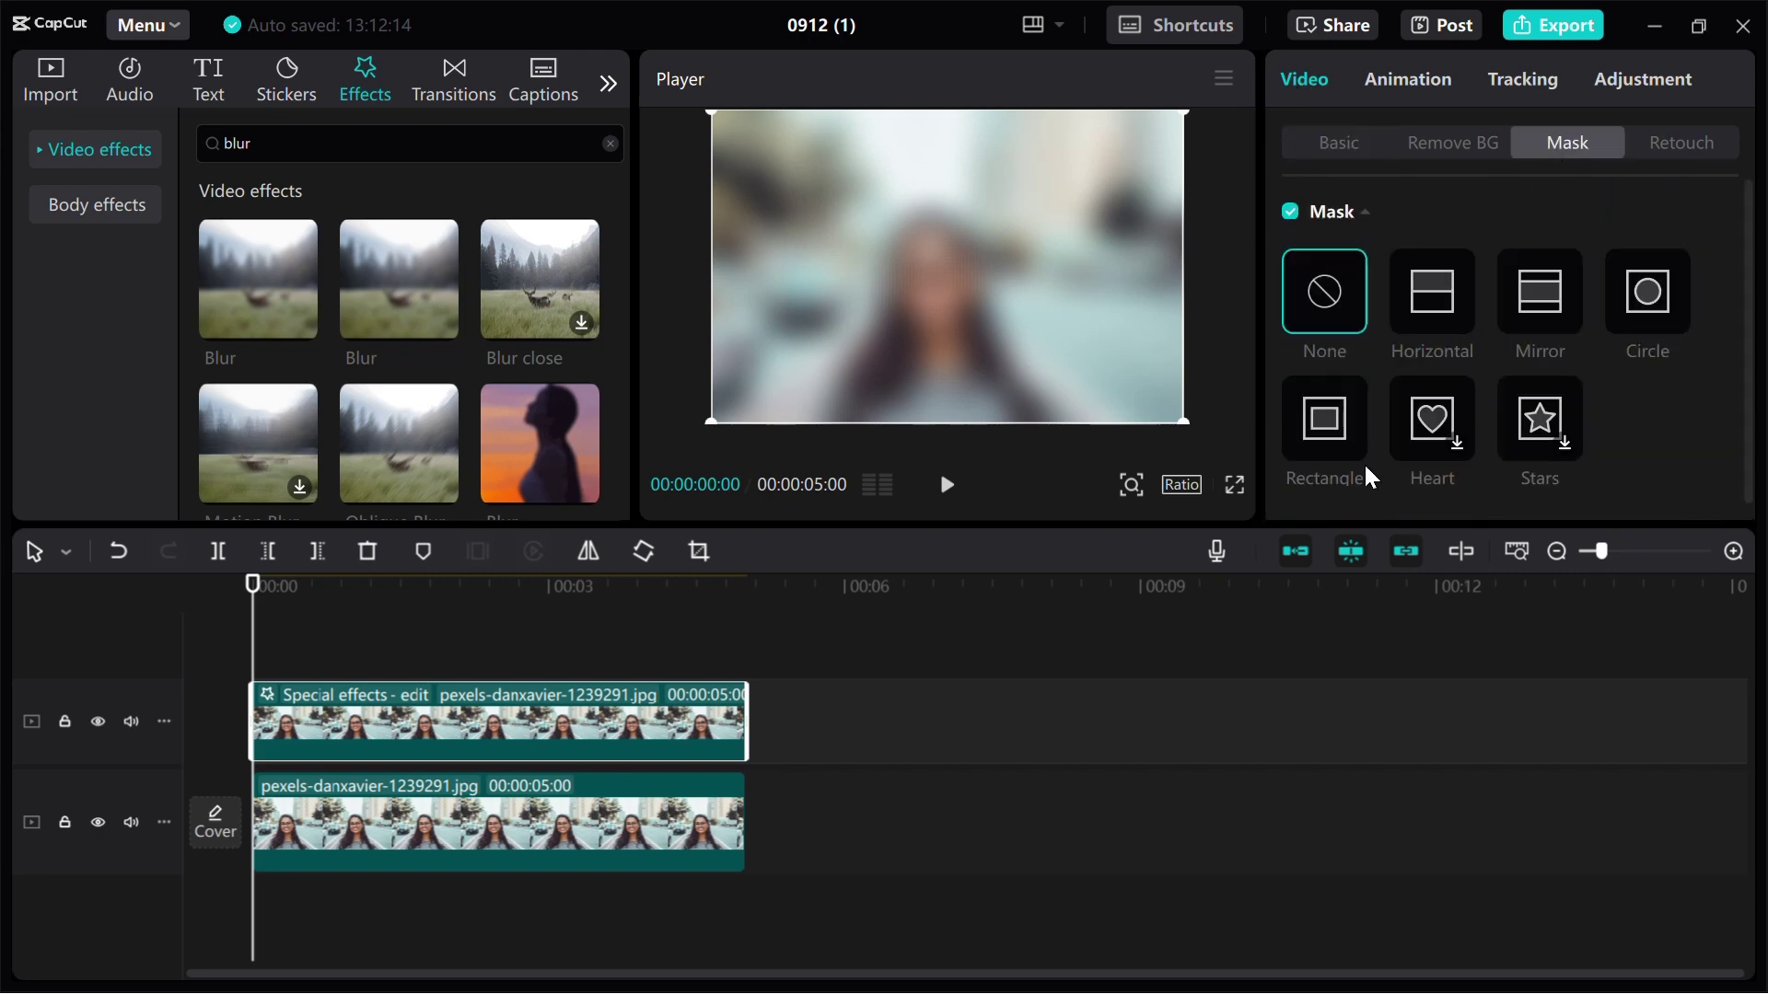
click(1289, 213)
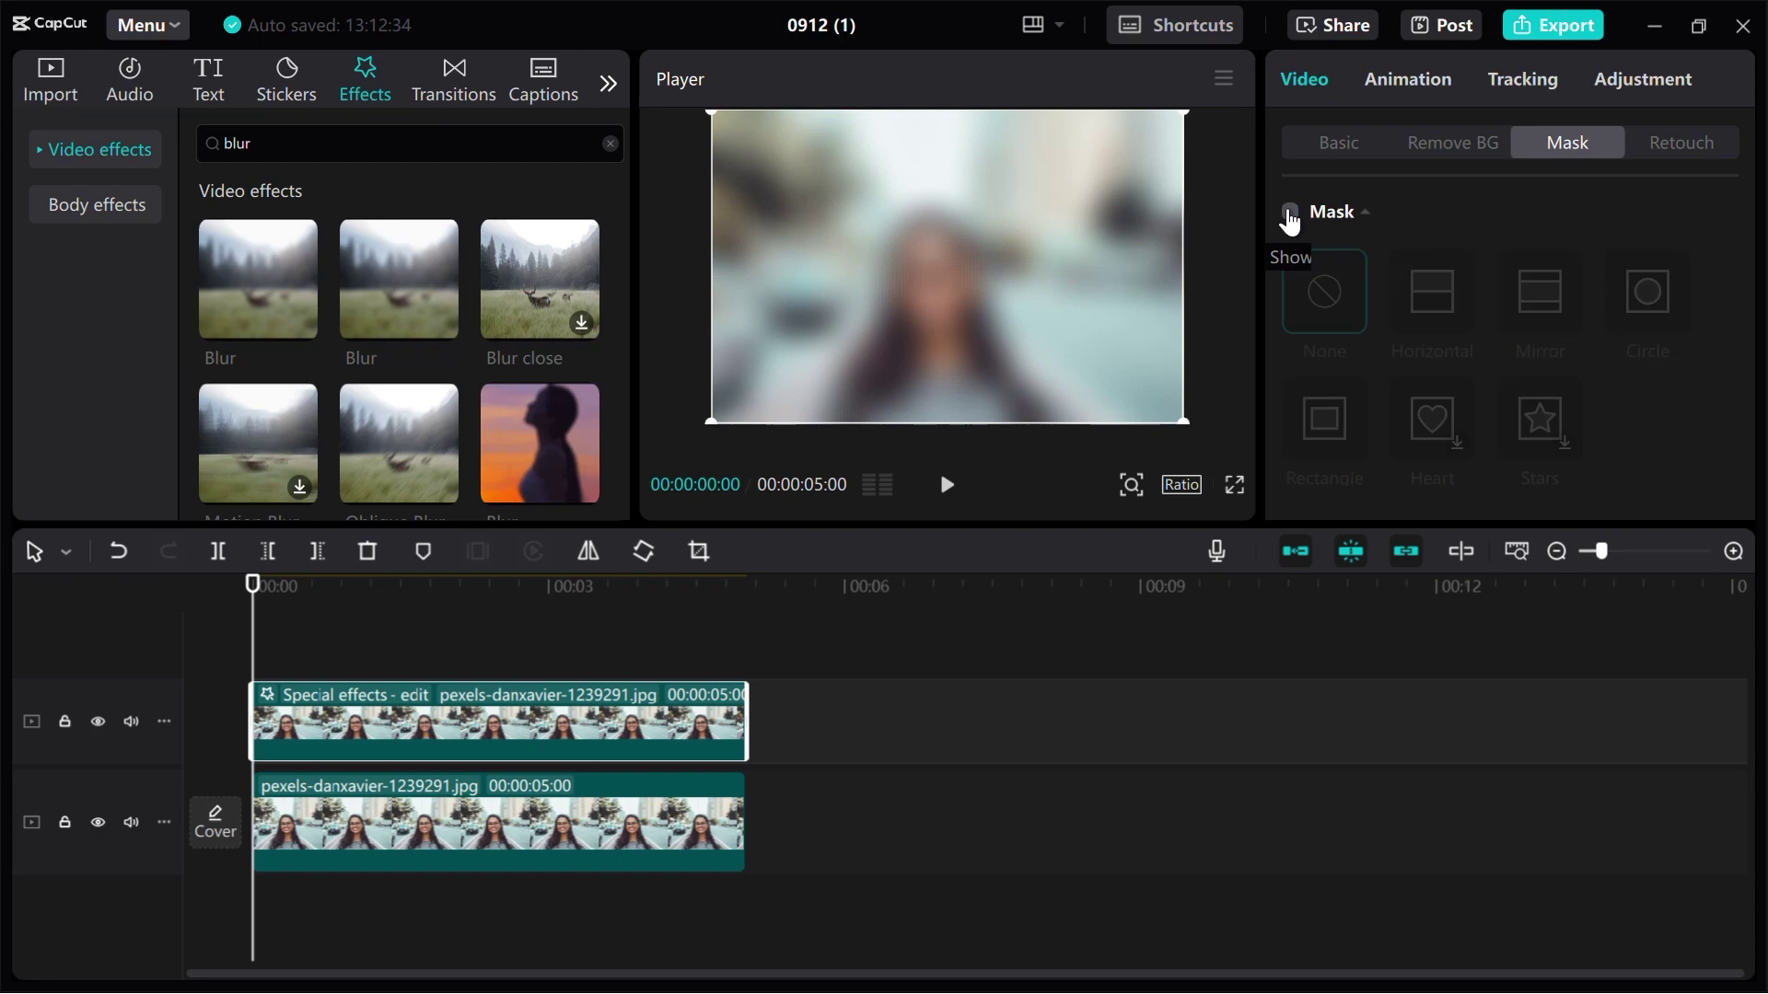
click(1288, 214)
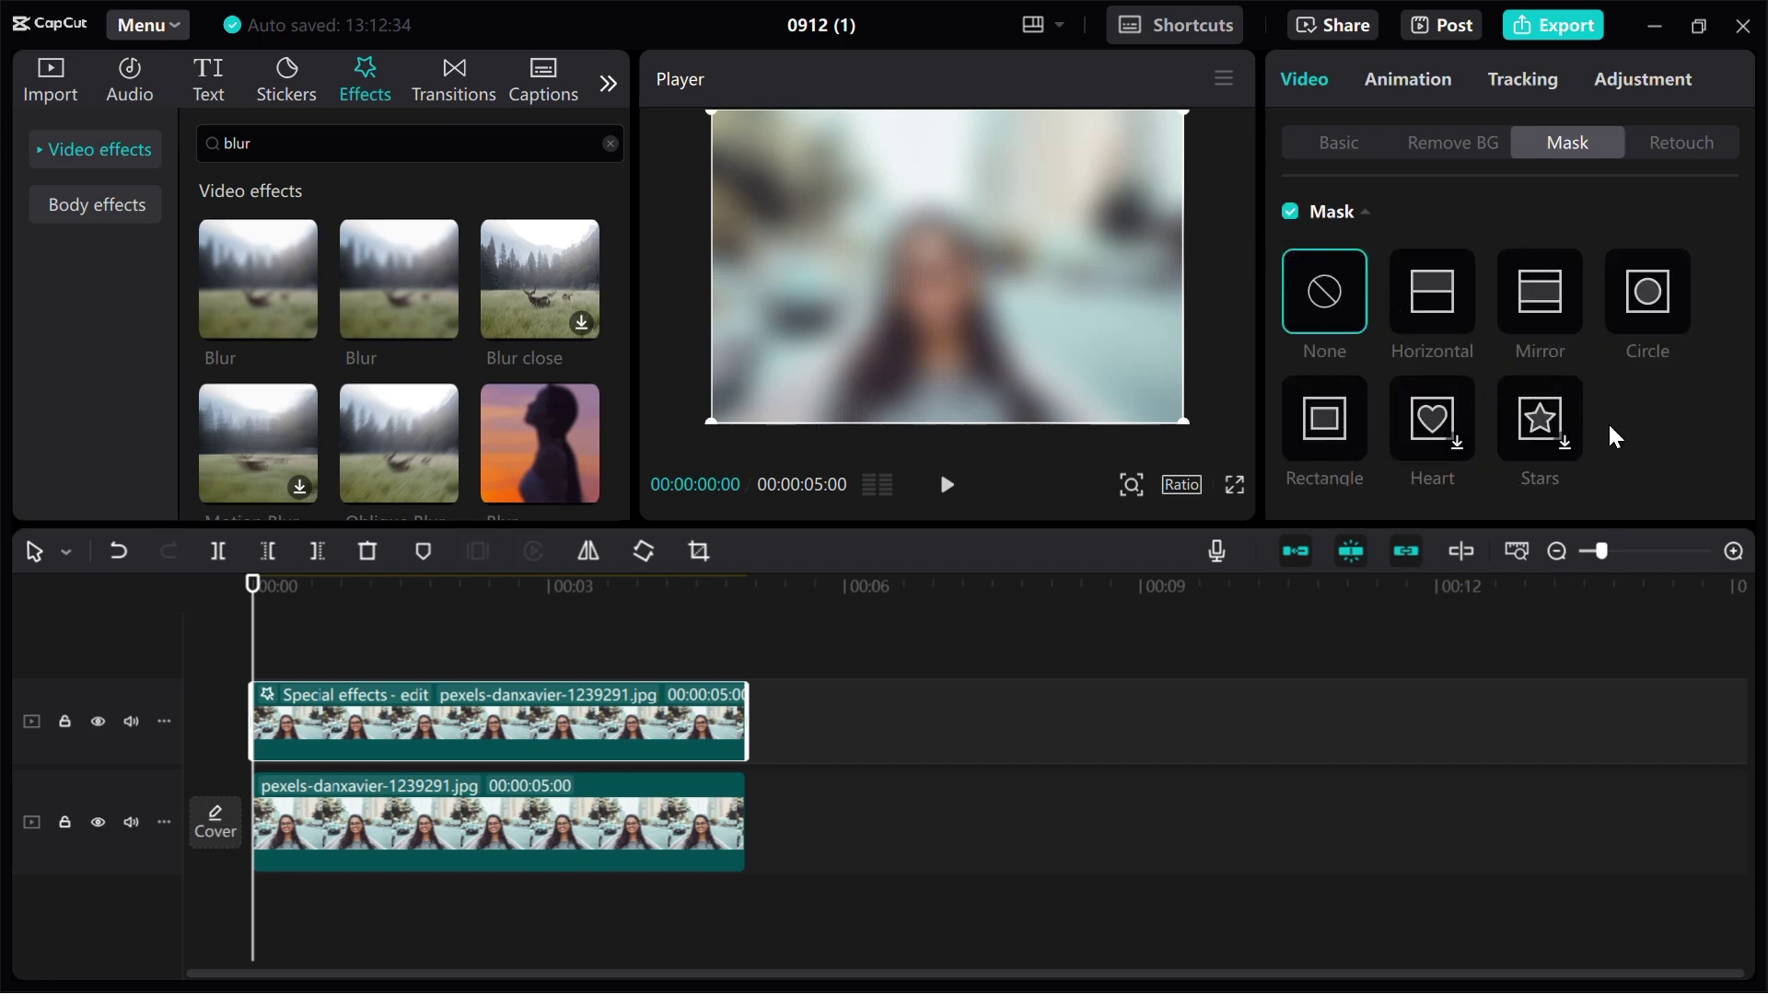
click(1642, 304)
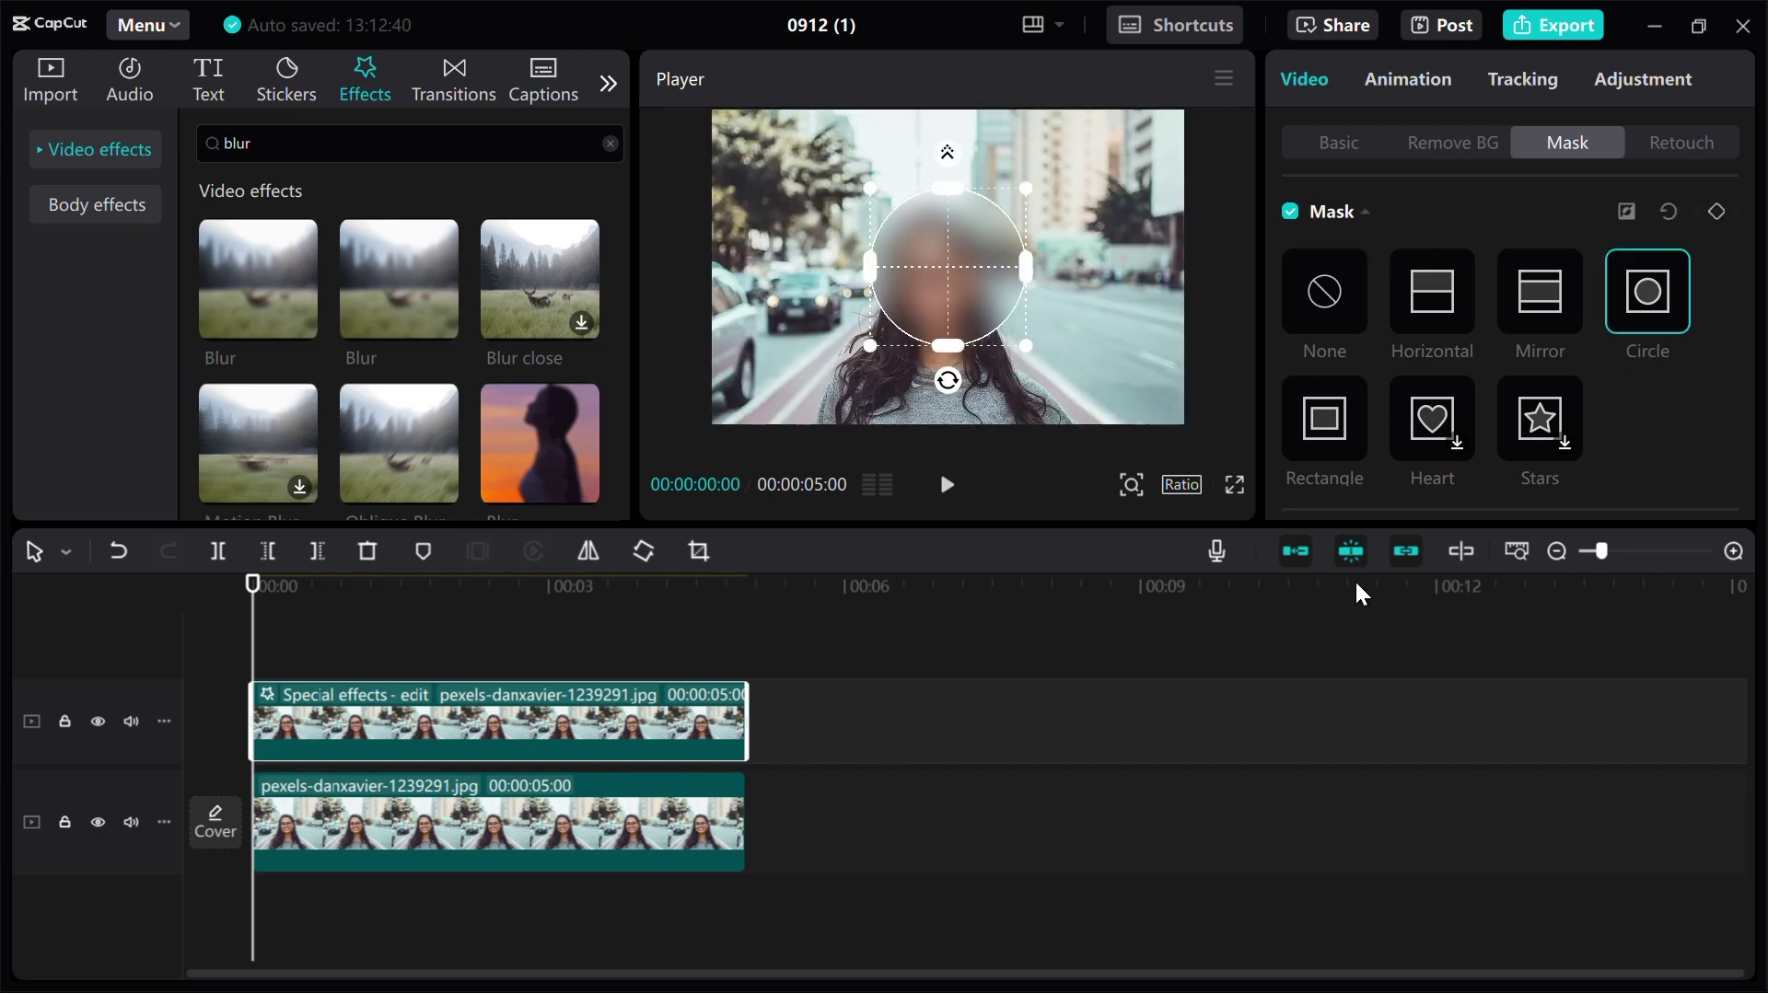
Shrink the circle mask and fit it over the woman's face, comparing it with the reversed mask but keeping it non-reversed.
drag(267, 626, 289, 626)
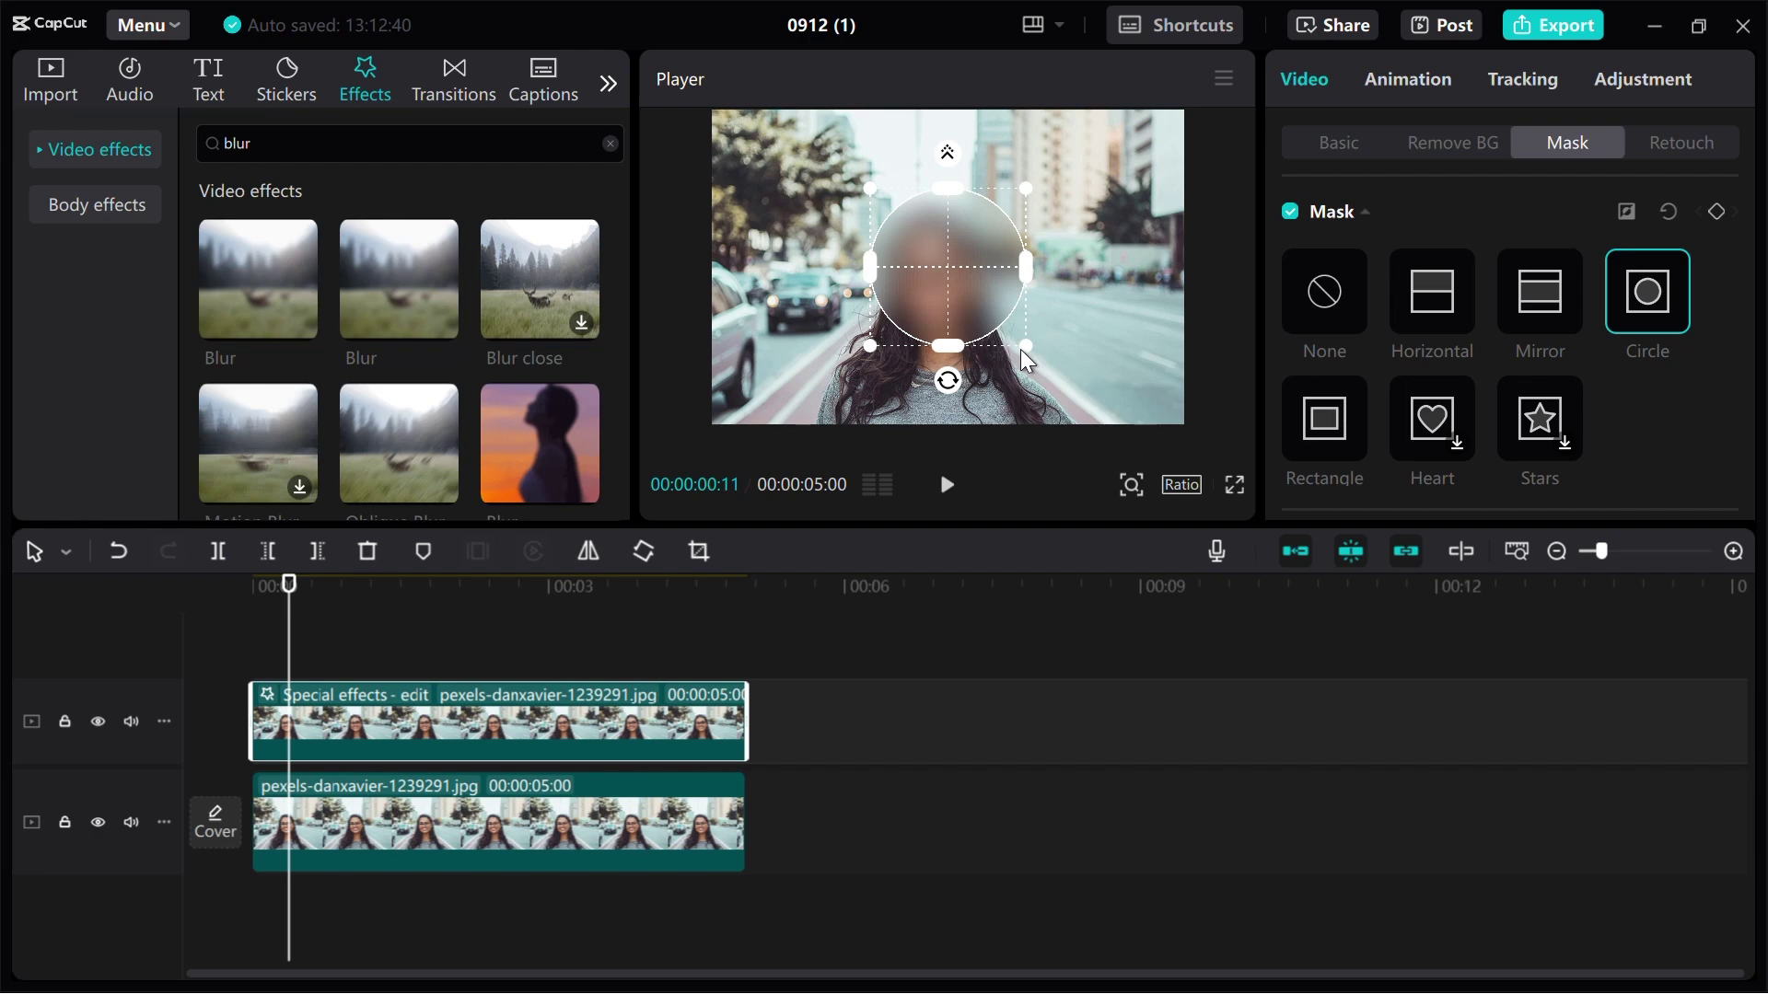
drag(1026, 348, 935, 285)
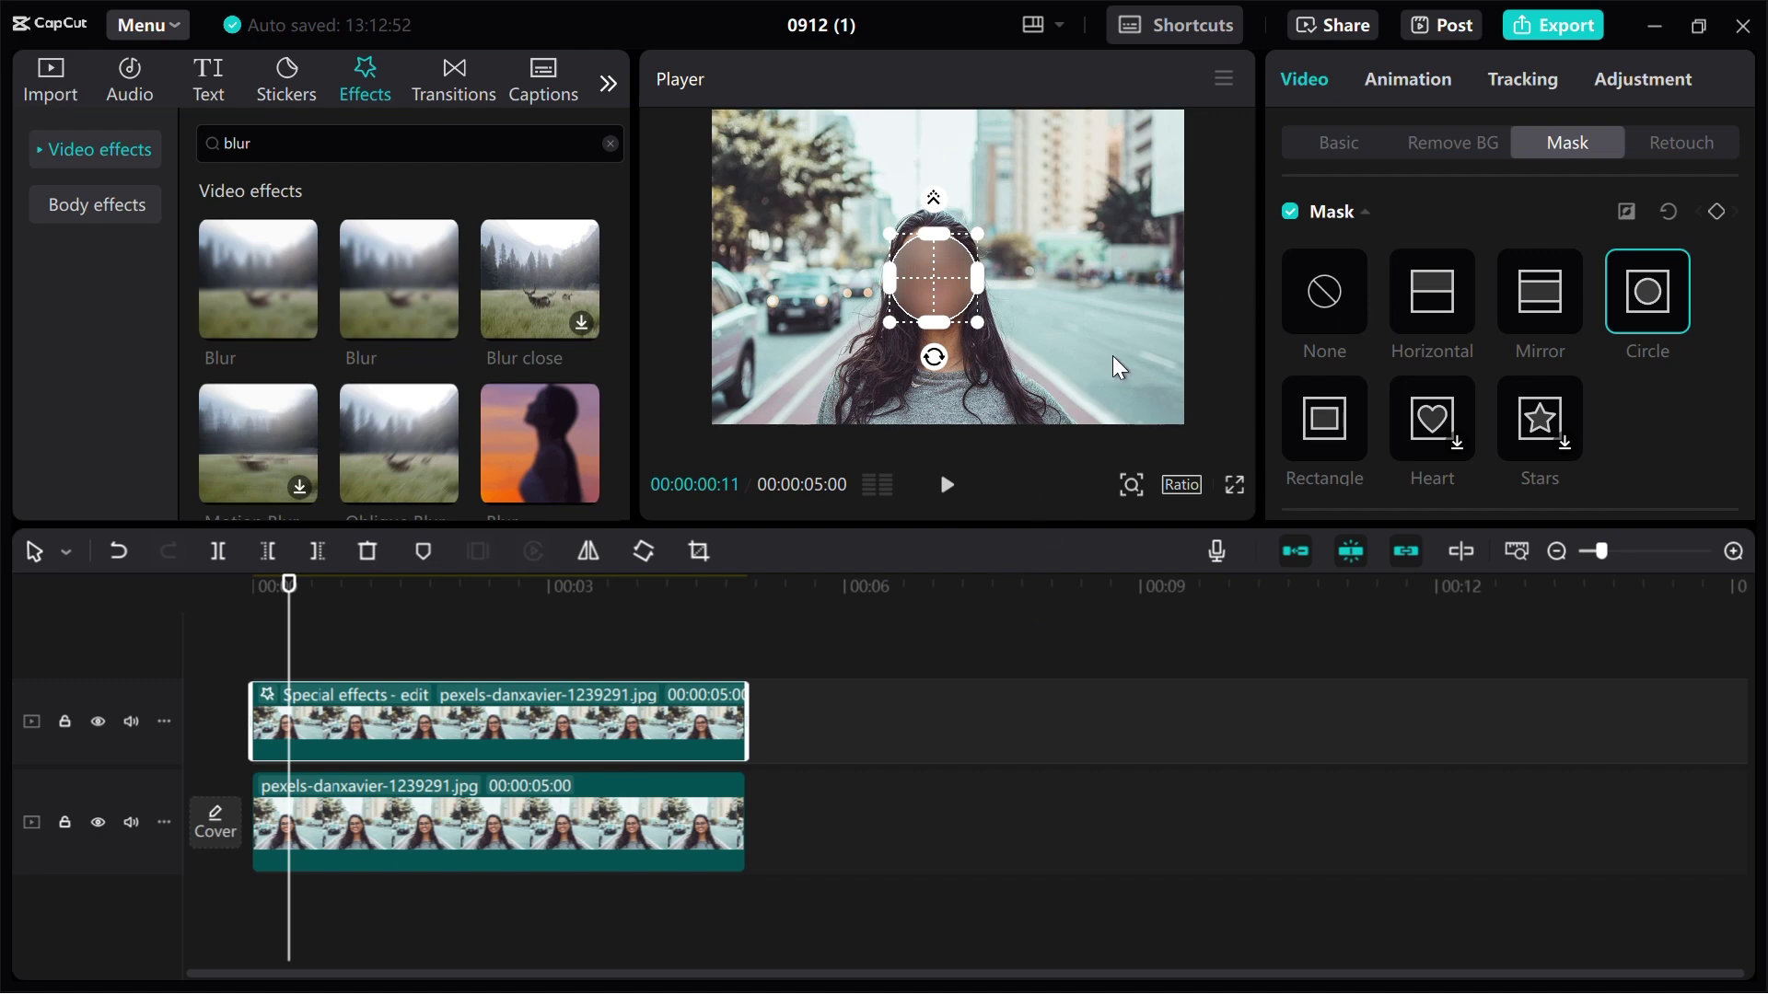
click(1627, 232)
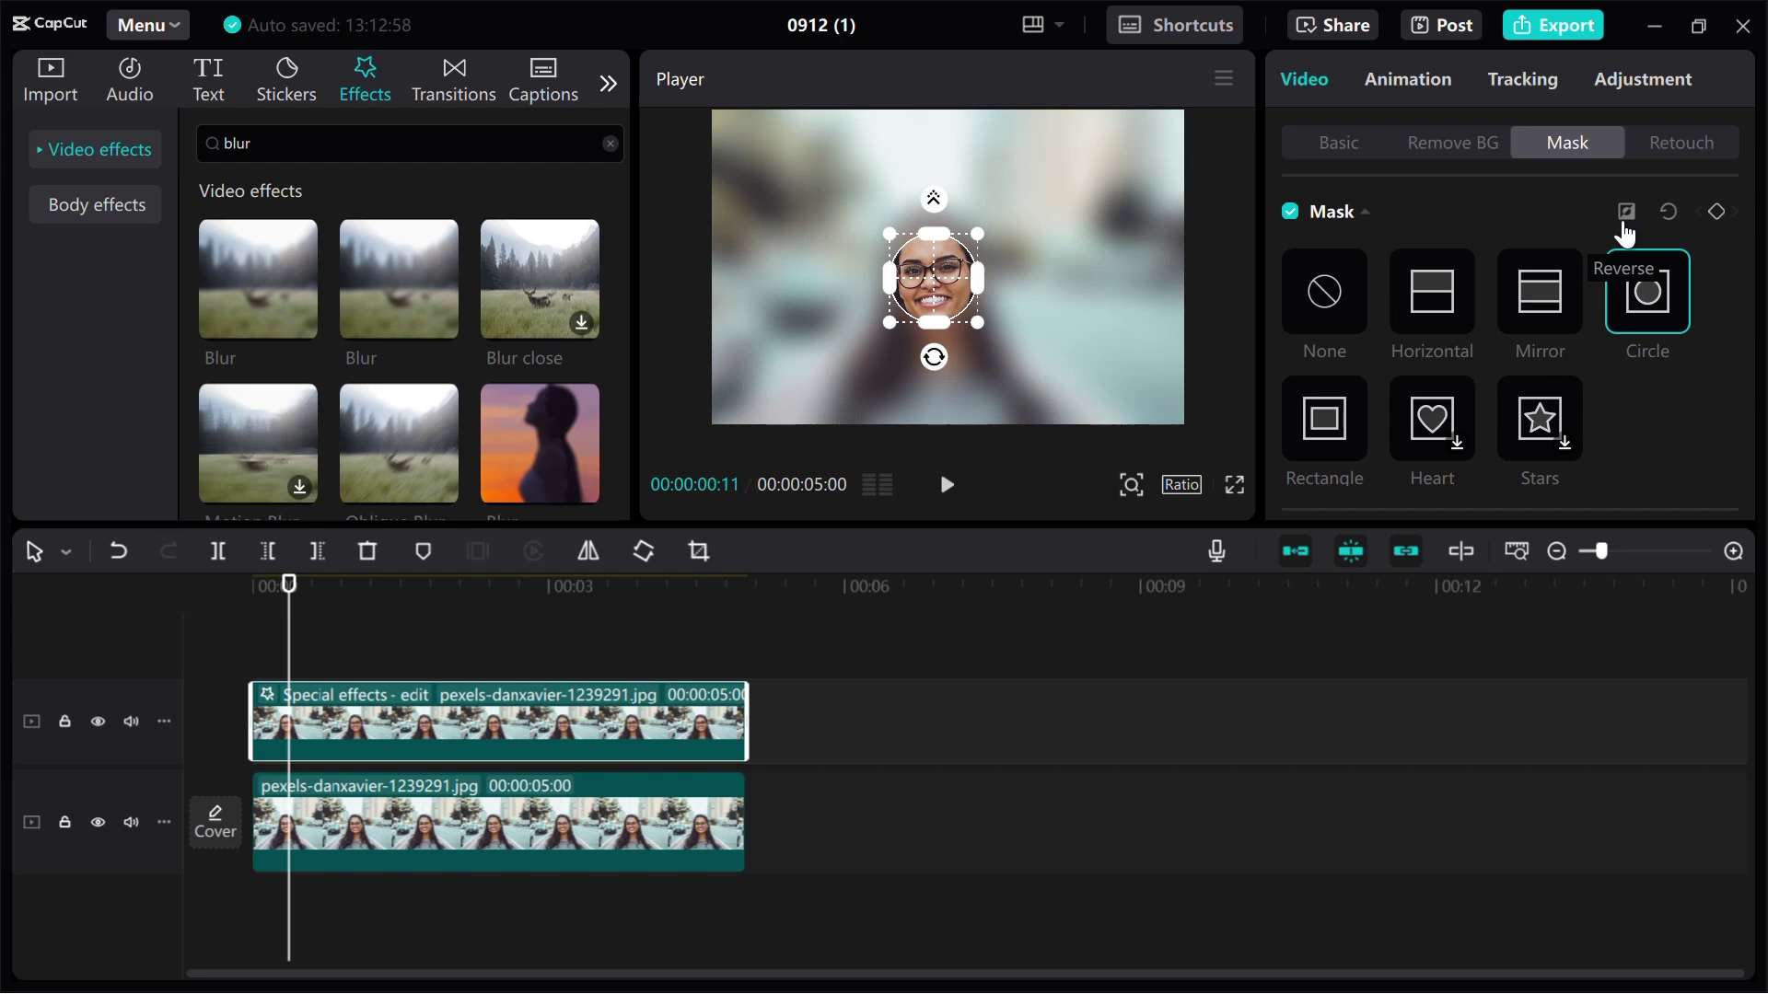
click(1627, 234)
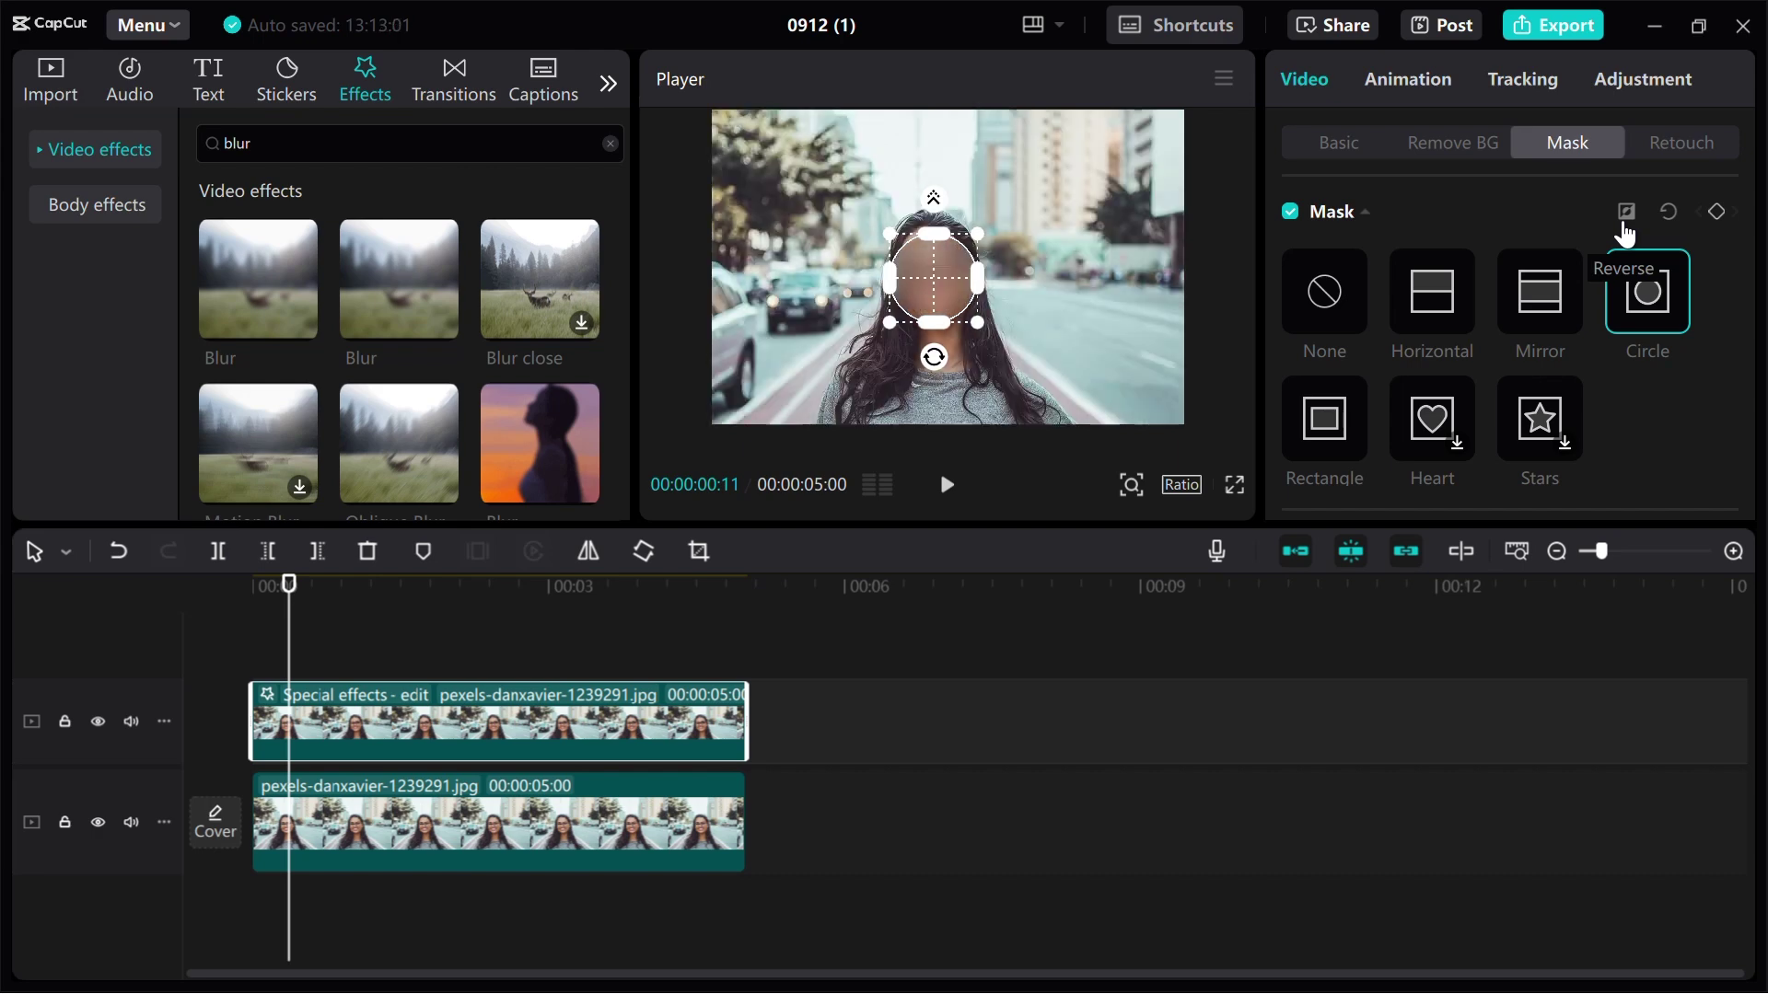
click(822, 663)
drag(277, 665, 235, 656)
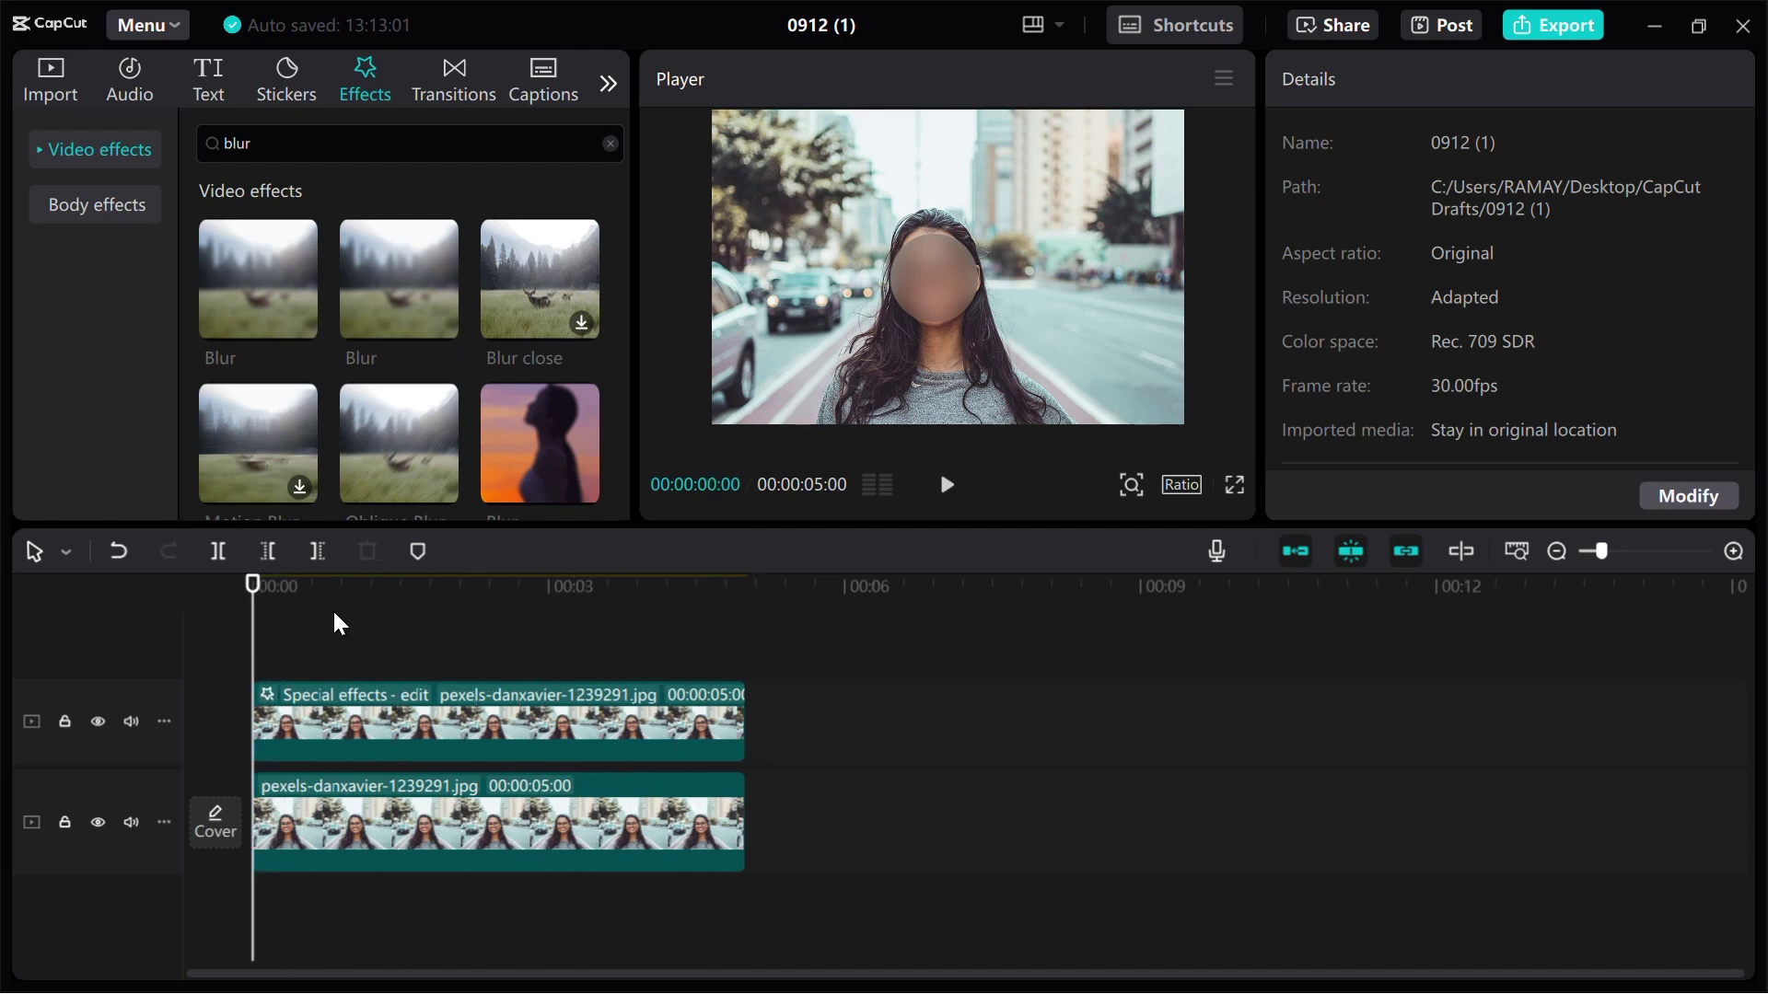